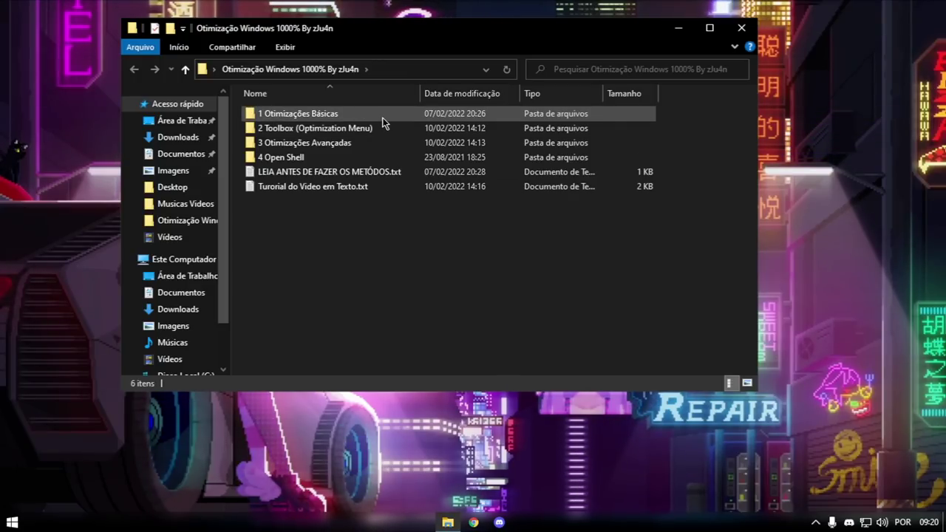
Open the 1 Otimizações Básicas folder and review the Xbox Game Bar settings through its 1 Desligue a barra de jogo shortcut
{"action": "double_click", "coordinate": [381, 116]}
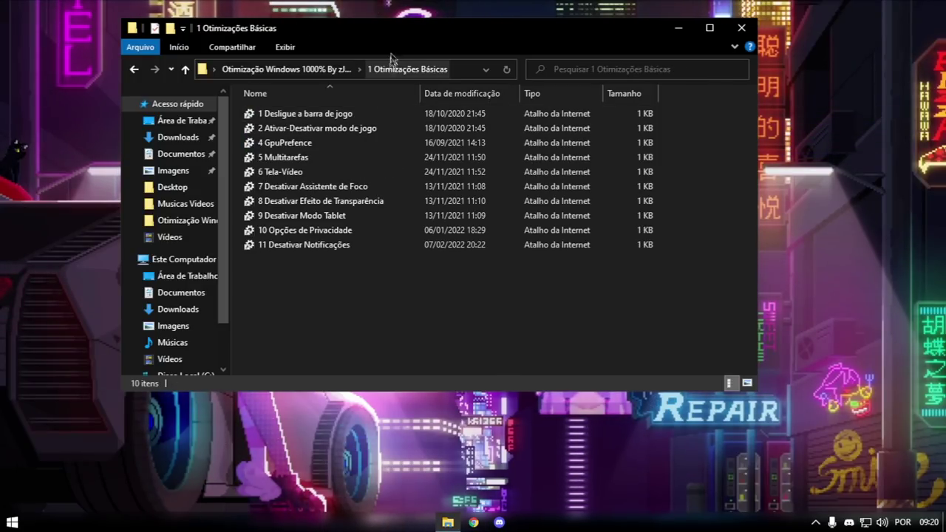
{"action": "left_click_drag", "start_coordinate": [394, 45], "coordinate": [404, 52]}
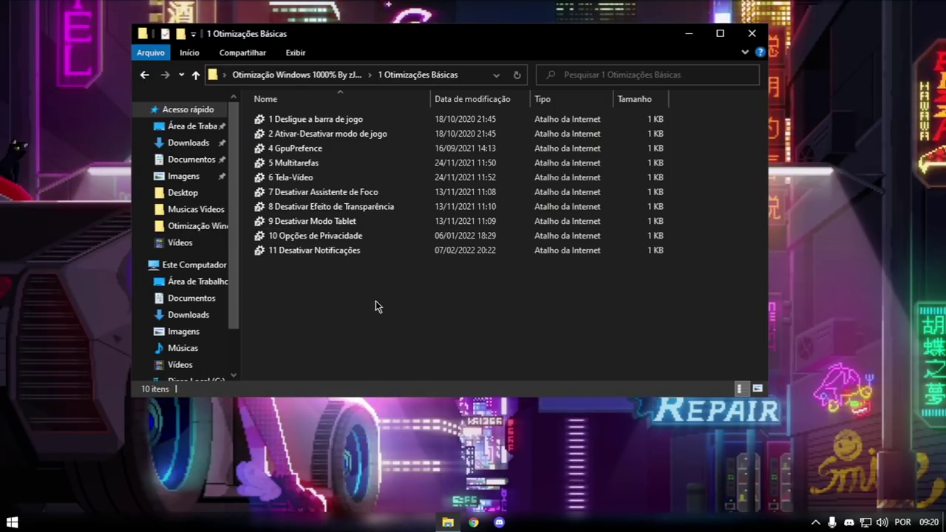
{"action": "left_click", "coordinate": [355, 122]}
{"action": "double_click", "coordinate": [355, 120]}
{"action": "scroll", "coordinate": [243, 205], "scroll_direction": "down", "scroll_amount": 5}
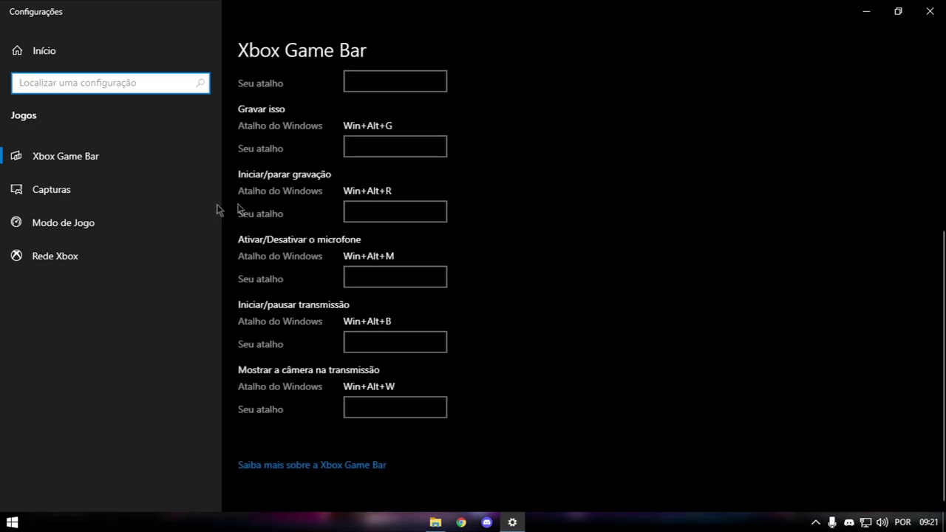
Check the Capturas recording options and the Modo de Jogo page in the Jogos settings, and close the settings
{"action": "left_click", "coordinate": [131, 185]}
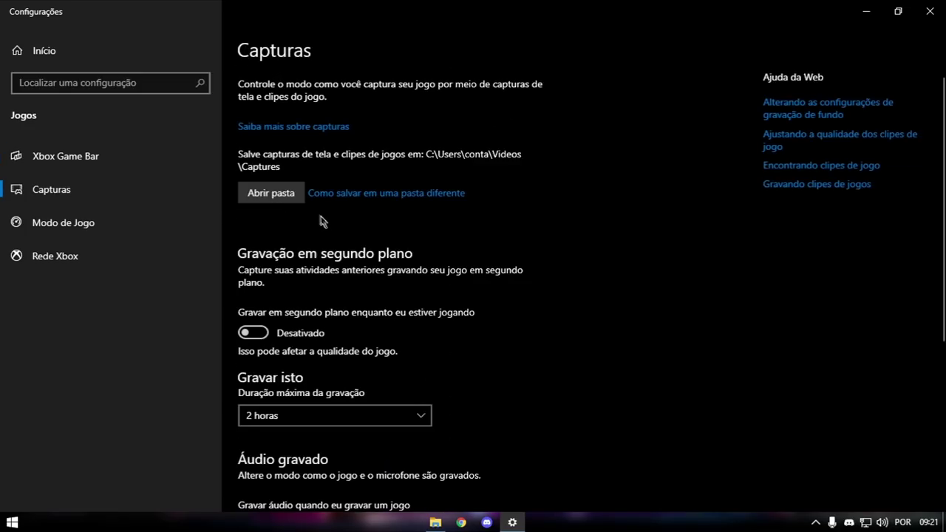
{"action": "scroll", "coordinate": [340, 277], "scroll_direction": "down", "scroll_amount": 5}
{"action": "left_click", "coordinate": [54, 224]}
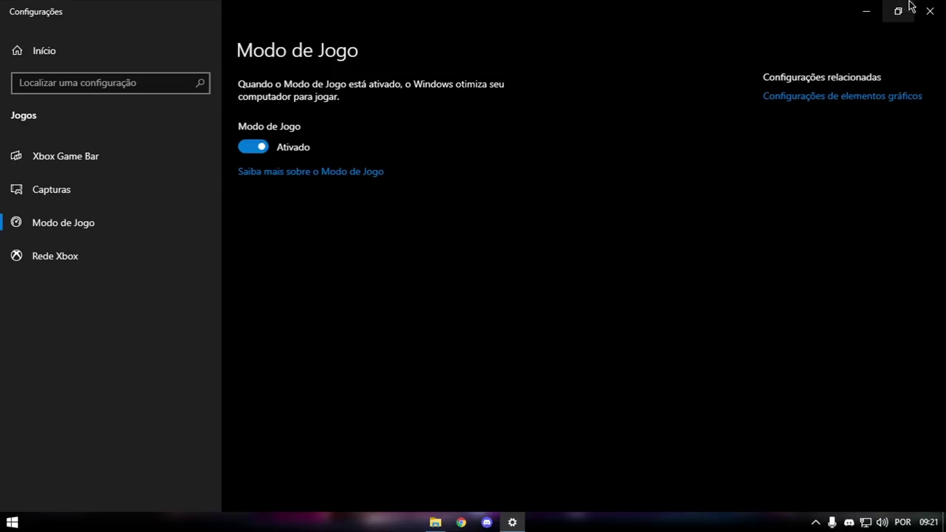
{"action": "left_click", "coordinate": [930, 11]}
Open the 4 GpuPrefence graphics settings and add GTA5.exe from the Epic Games GTAV folder to the performance preference list
{"action": "double_click", "coordinate": [328, 144]}
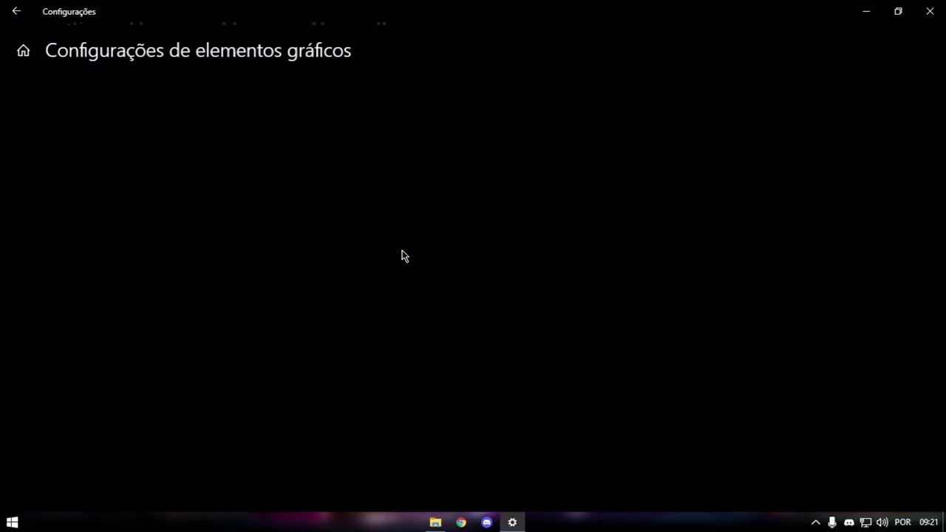
{"action": "scroll", "coordinate": [400, 257], "scroll_direction": "down", "scroll_amount": 3}
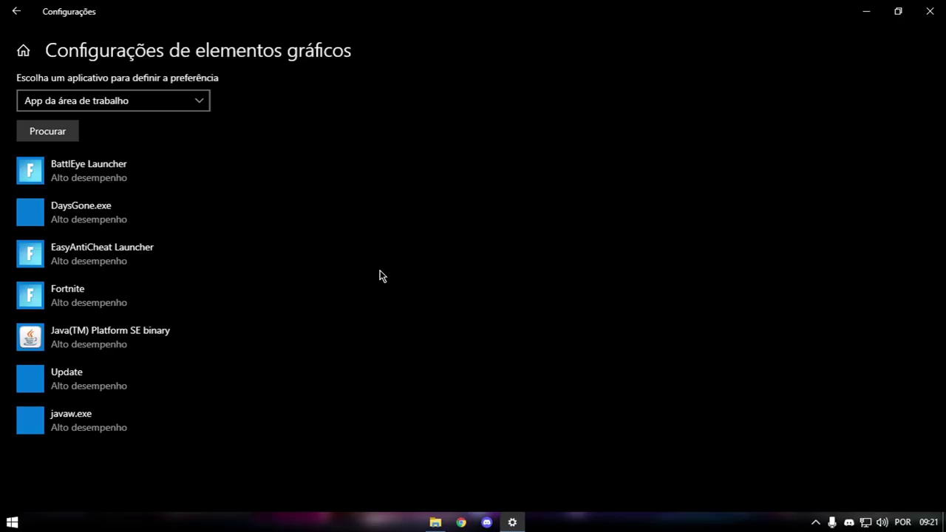
{"action": "scroll", "coordinate": [383, 276], "scroll_direction": "up", "scroll_amount": 3}
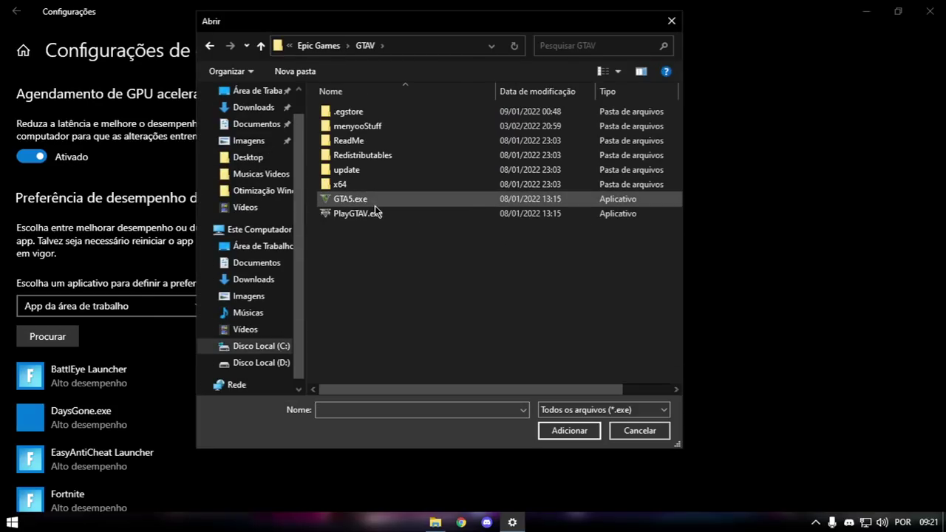
{"action": "left_click", "coordinate": [377, 203]}
{"action": "left_click", "coordinate": [576, 431]}
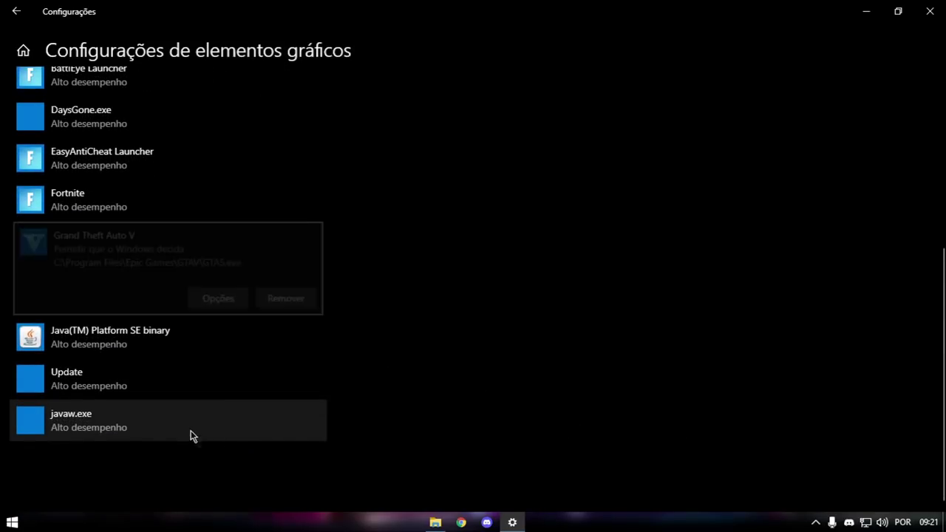
Set the graphics preference of Grand Theft Auto V to Alto desempenho and save it
{"action": "left_click", "coordinate": [220, 299]}
{"action": "left_click", "coordinate": [386, 292]}
{"action": "left_click", "coordinate": [419, 339]}
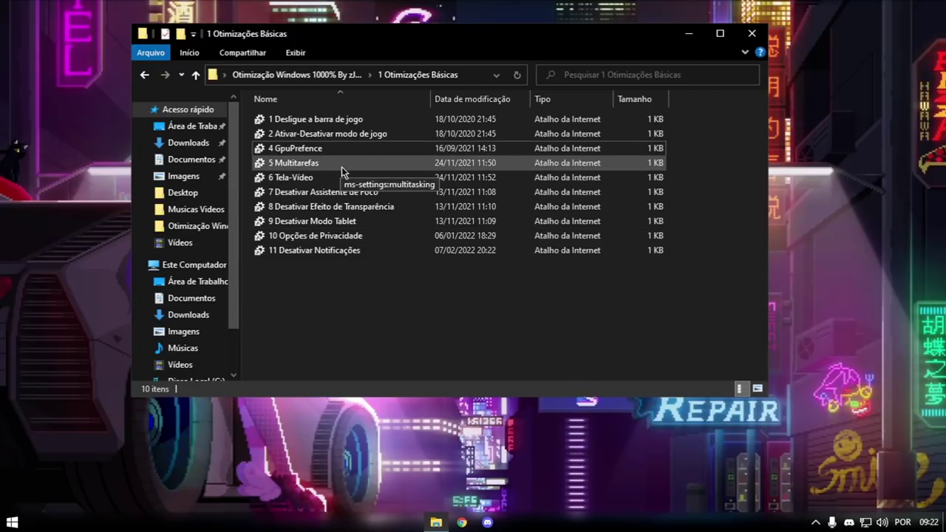
Open the 5 Multitarefas settings, demonstrate window snapping to half the screen, and return to the shortcuts folder
{"action": "double_click", "coordinate": [344, 169]}
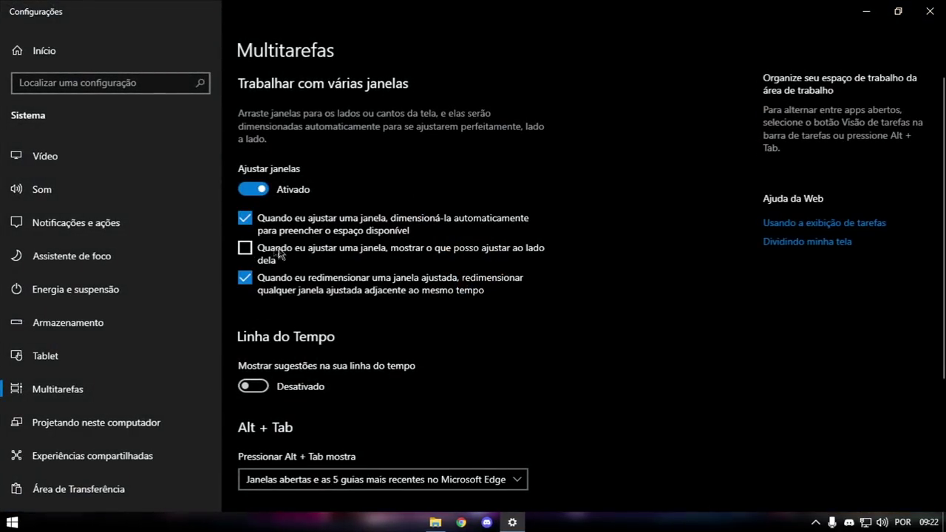
{"action": "left_click_drag", "start_coordinate": [382, 30], "coordinate": [945, 85]}
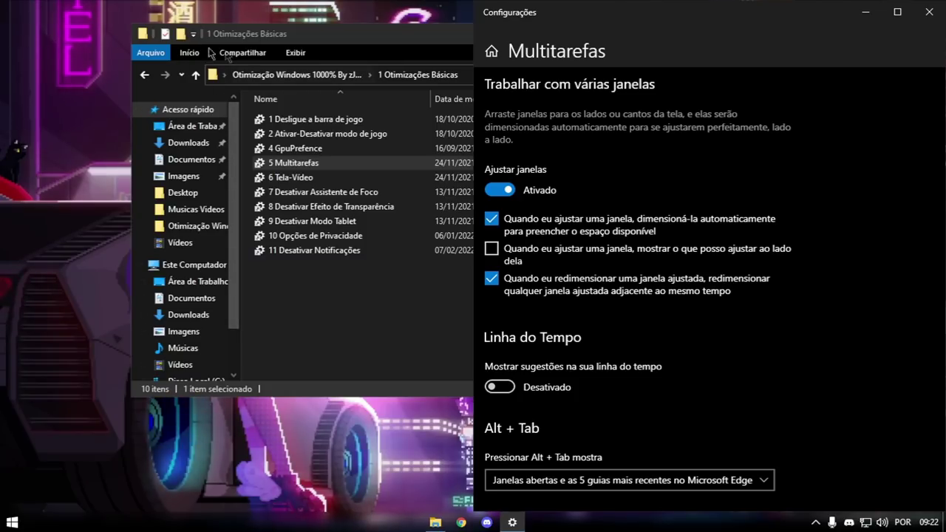
{"action": "left_click", "coordinate": [297, 37]}
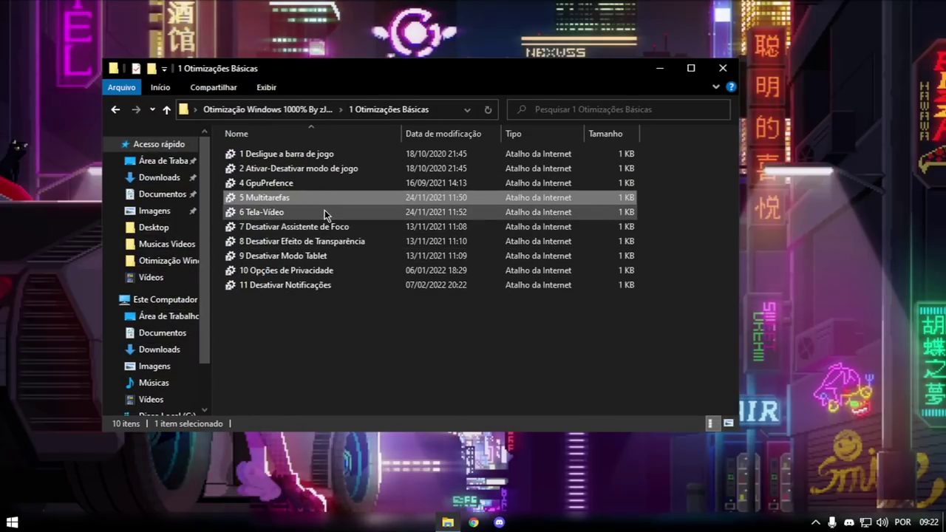
Open the 6 Tela-Vídeo shortcut and review the Vídeo display settings in a maximized window
{"action": "double_click", "coordinate": [324, 210]}
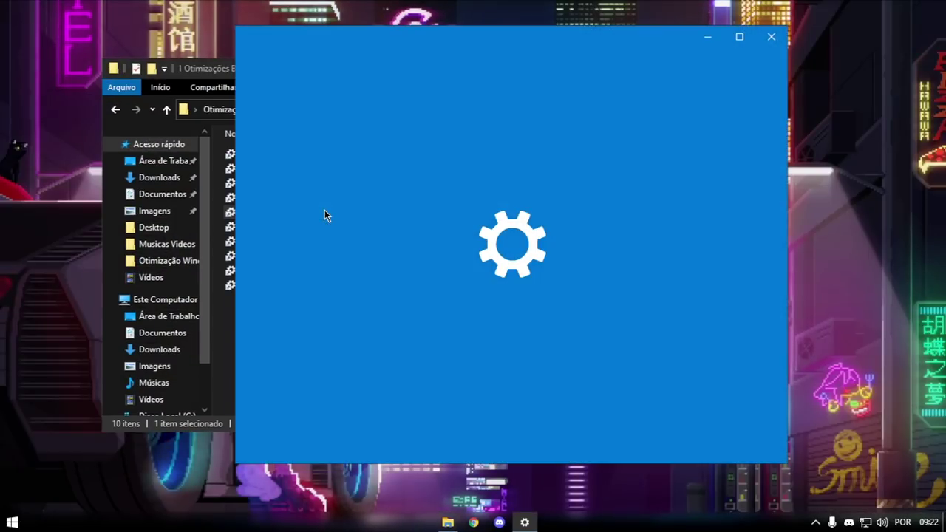
{"action": "left_click", "coordinate": [739, 38]}
{"action": "scroll", "coordinate": [484, 338], "scroll_direction": "down", "scroll_amount": 5}
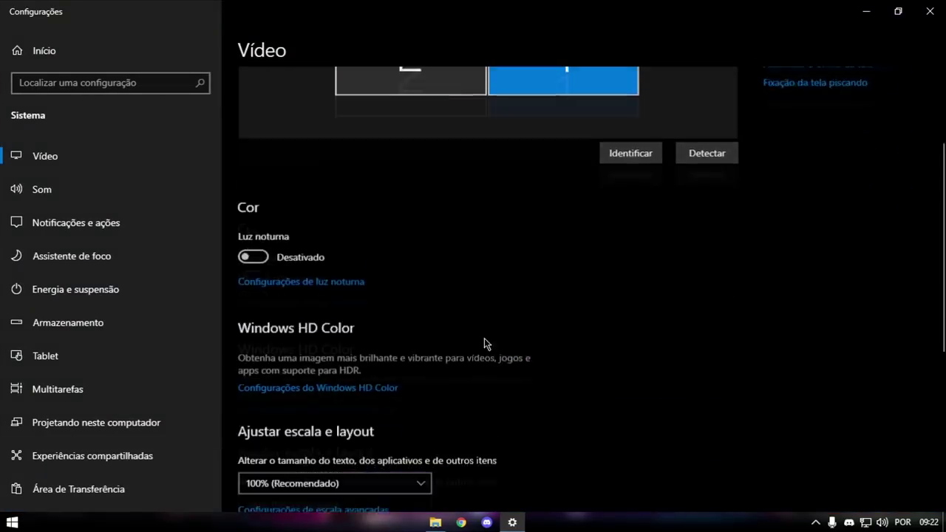
{"action": "scroll", "coordinate": [453, 325], "scroll_direction": "down", "scroll_amount": 2}
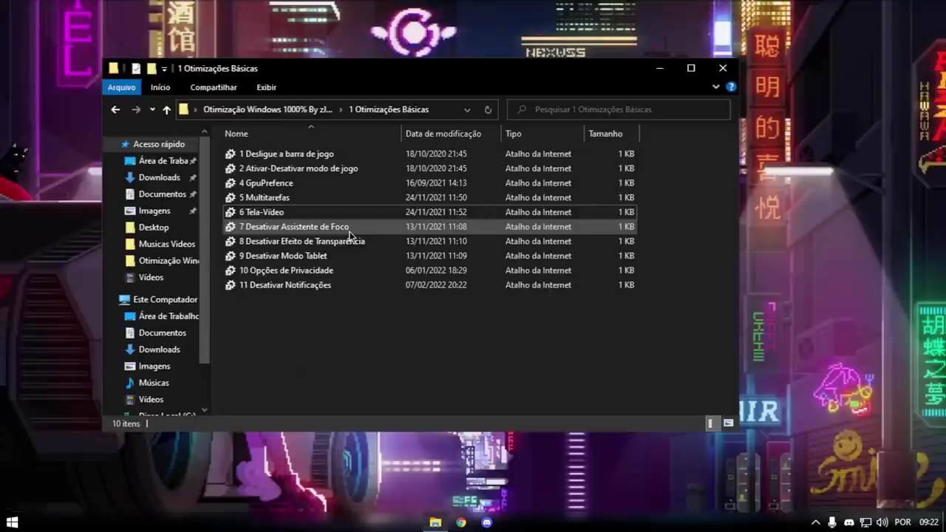
Review the Assistente de foco options and open the 8 Desativar Efeito de Transparência shortcut
{"action": "double_click", "coordinate": [349, 226]}
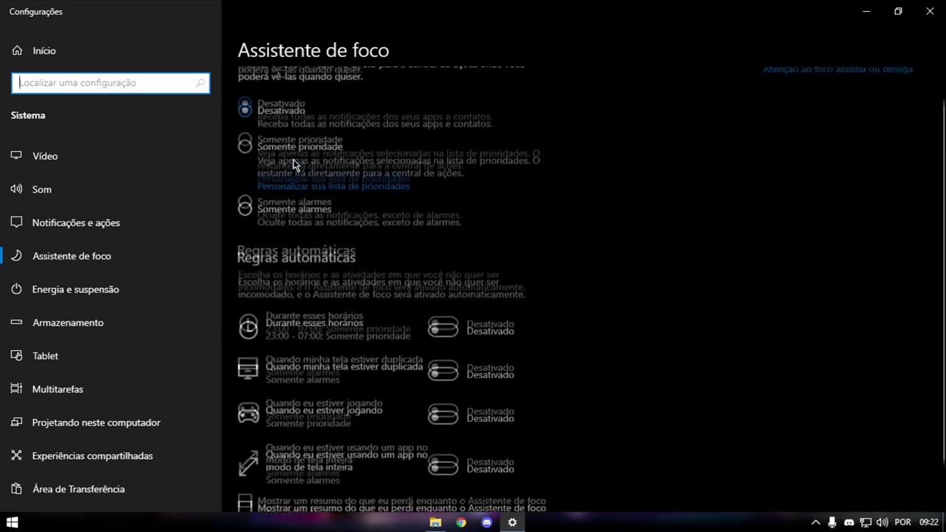
{"action": "scroll", "coordinate": [422, 295], "scroll_direction": "down", "scroll_amount": 2}
{"action": "scroll", "coordinate": [443, 318], "scroll_direction": "up", "scroll_amount": 2}
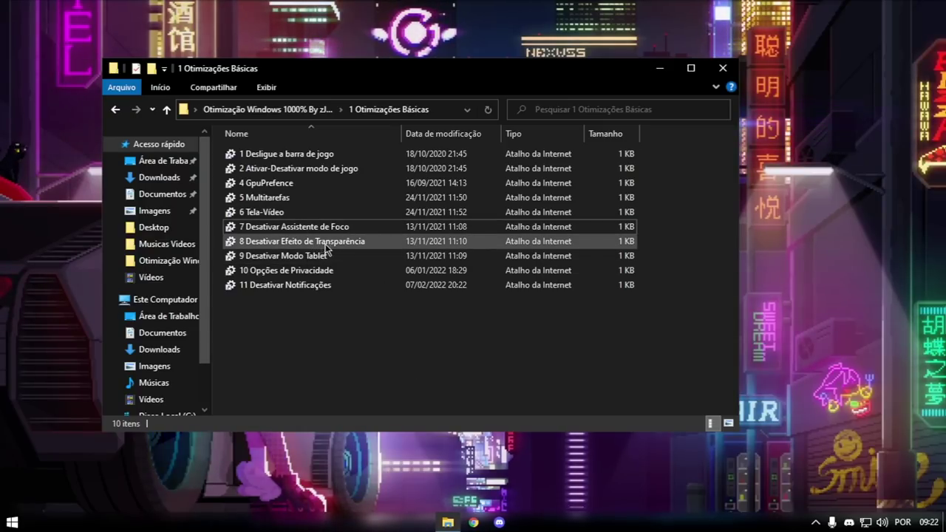
{"action": "double_click", "coordinate": [325, 244]}
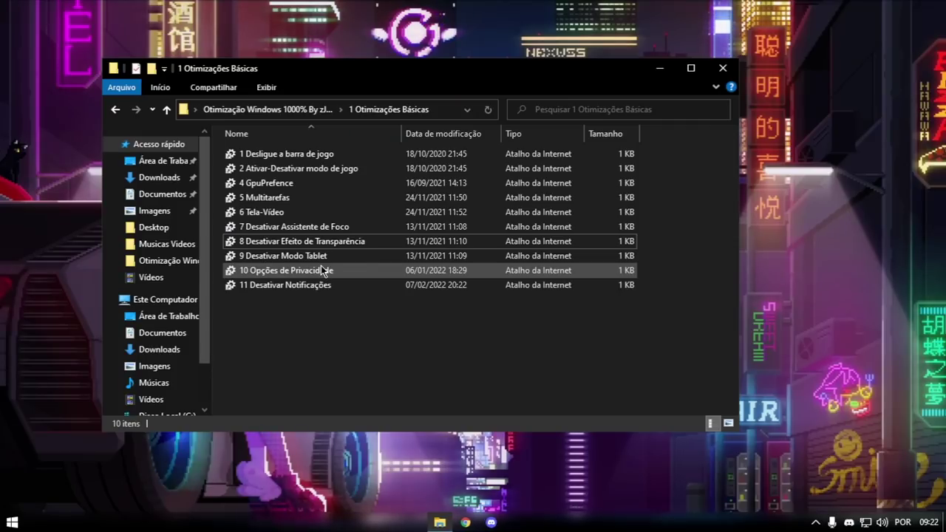
Review the Tablet settings and the additional tablet PC options from the 9 Desativar Modo Tablet shortcut, and close the settings
{"action": "double_click", "coordinate": [296, 312]}
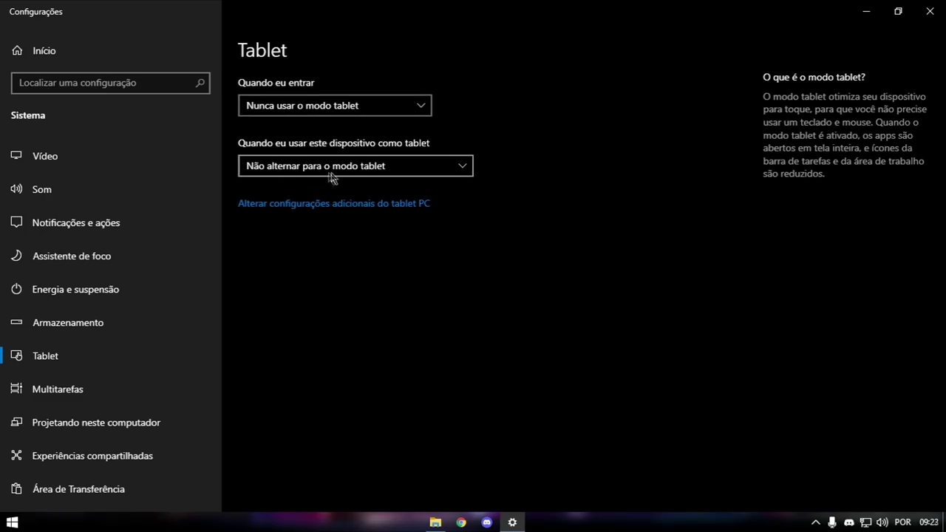
{"action": "left_click", "coordinate": [374, 204]}
{"action": "scroll", "coordinate": [92, 193], "scroll_direction": "down", "scroll_amount": 1}
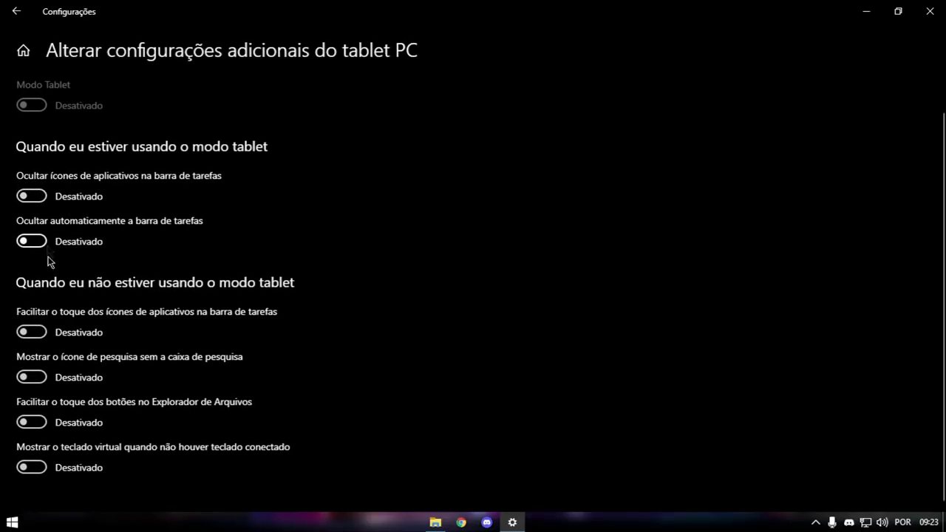
{"action": "scroll", "coordinate": [31, 373], "scroll_direction": "up", "scroll_amount": 1}
{"action": "left_click", "coordinate": [930, 11]}
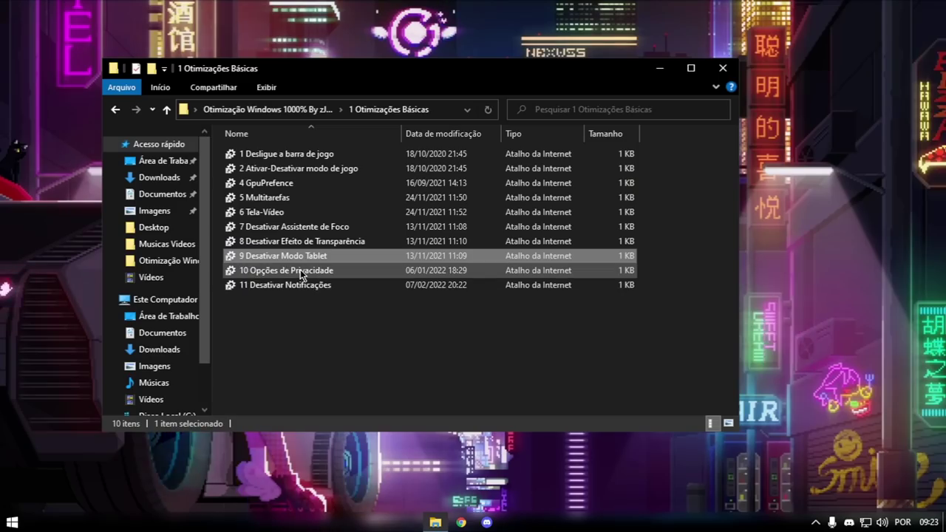
Review the Geral privacy options and the Notificações e ações settings from shortcuts 10 and 11, closing each page
{"action": "double_click", "coordinate": [281, 266]}
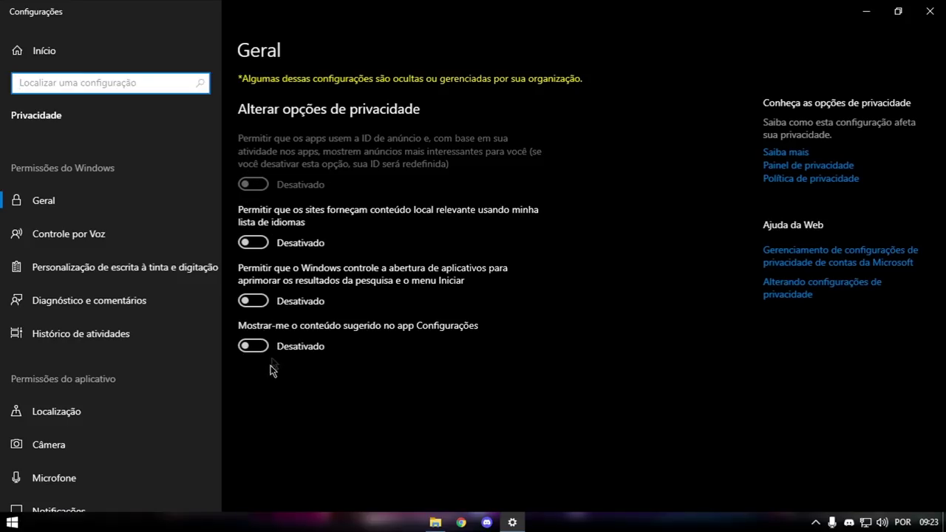
{"action": "key", "text": "alt+F4"}
{"action": "double_click", "coordinate": [322, 290]}
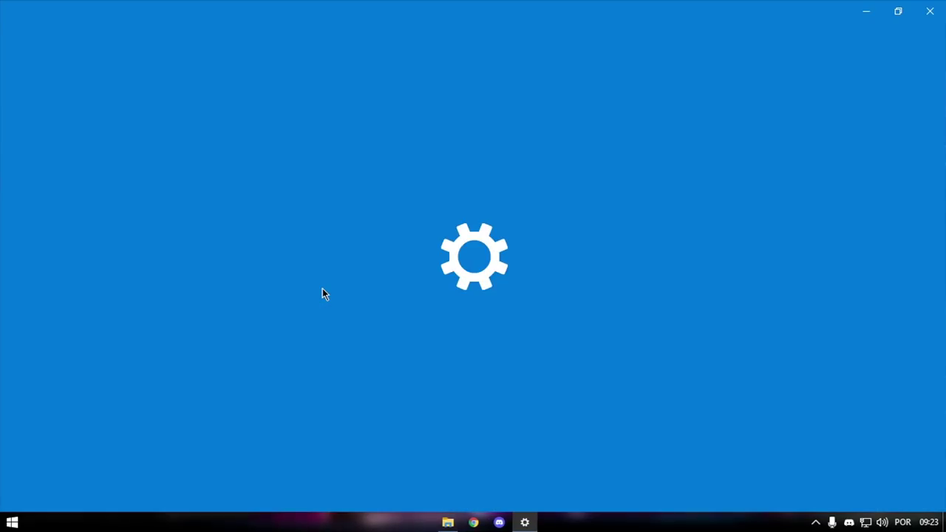
{"action": "scroll", "coordinate": [355, 252], "scroll_direction": "down", "scroll_amount": 5}
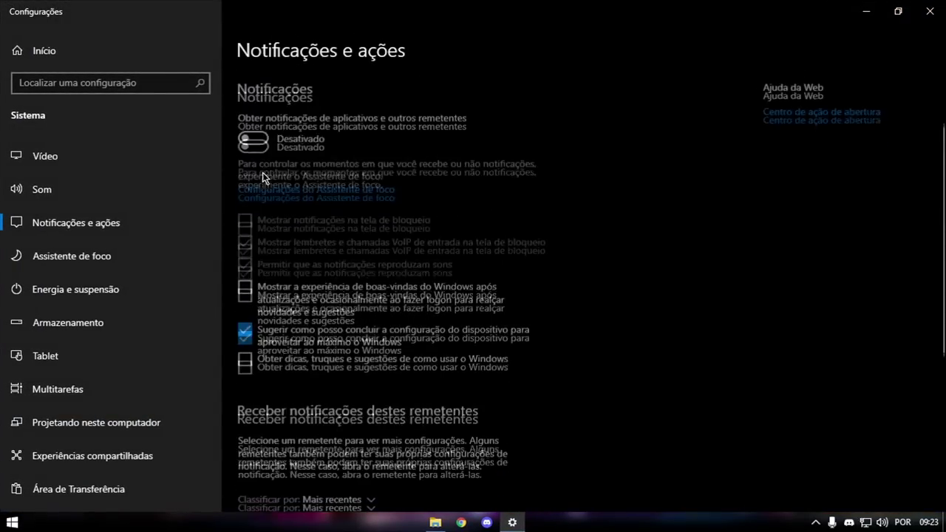
{"action": "scroll", "coordinate": [331, 317], "scroll_direction": "up", "scroll_amount": 6}
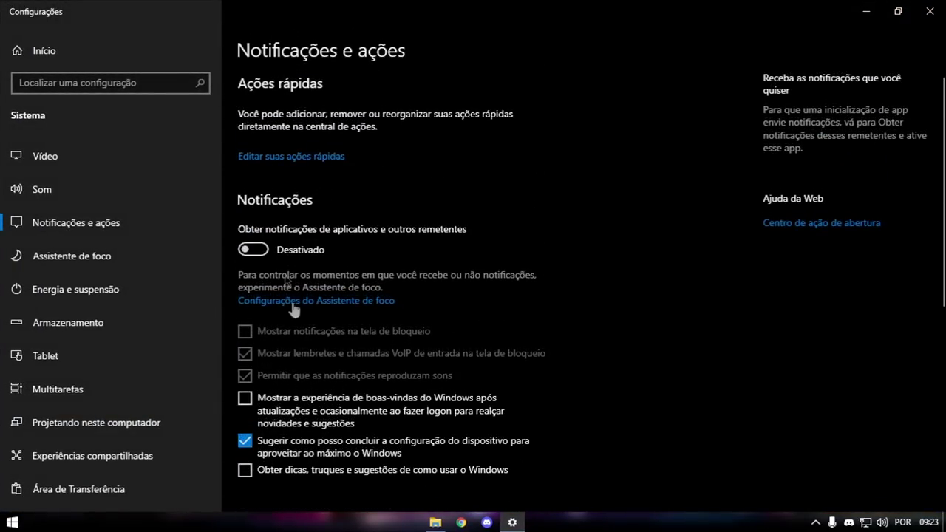
{"action": "key", "text": "alt+F4"}
{"action": "left_click", "coordinate": [453, 331]}
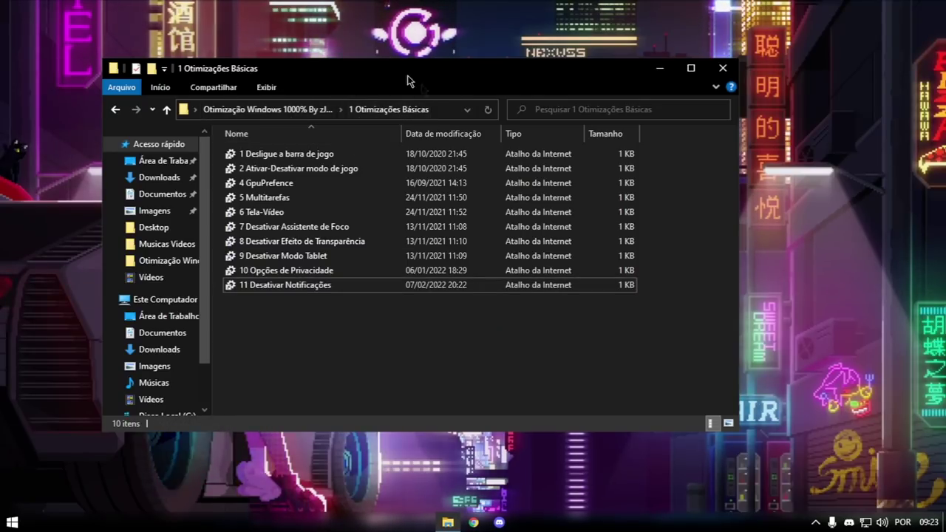
Run Windows PowerShell Toolbox from the 2 Toolbox (Optimization Menu) folder as administrator
{"action": "left_click", "coordinate": [115, 110]}
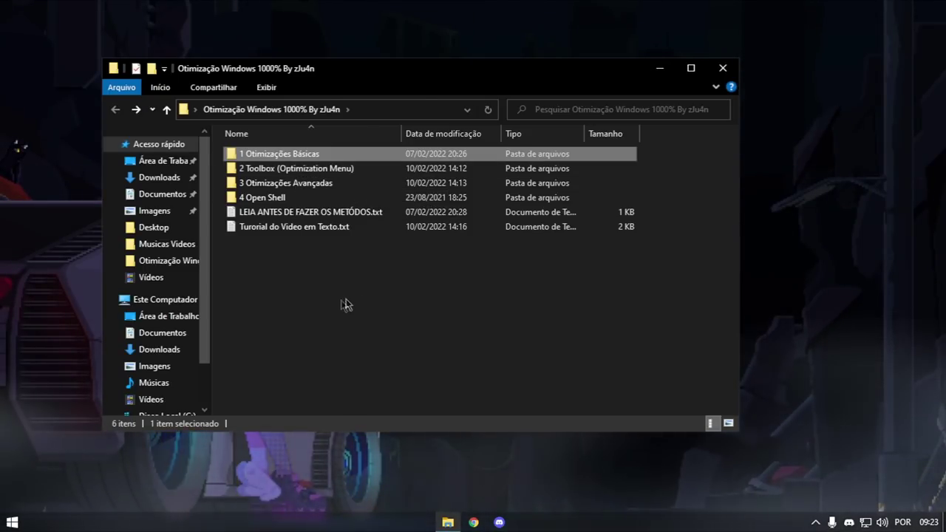
{"action": "double_click", "coordinate": [300, 166]}
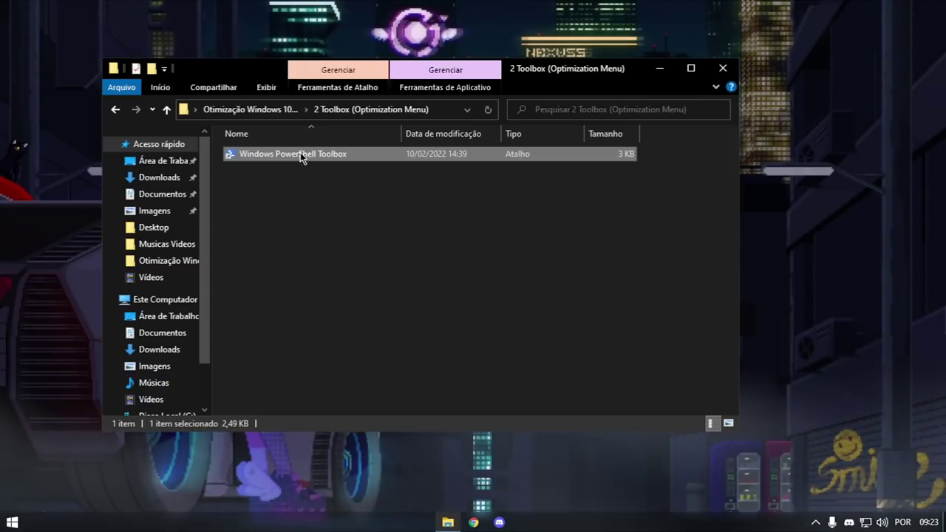
{"action": "right_click", "coordinate": [300, 153]}
{"action": "left_click", "coordinate": [373, 270]}
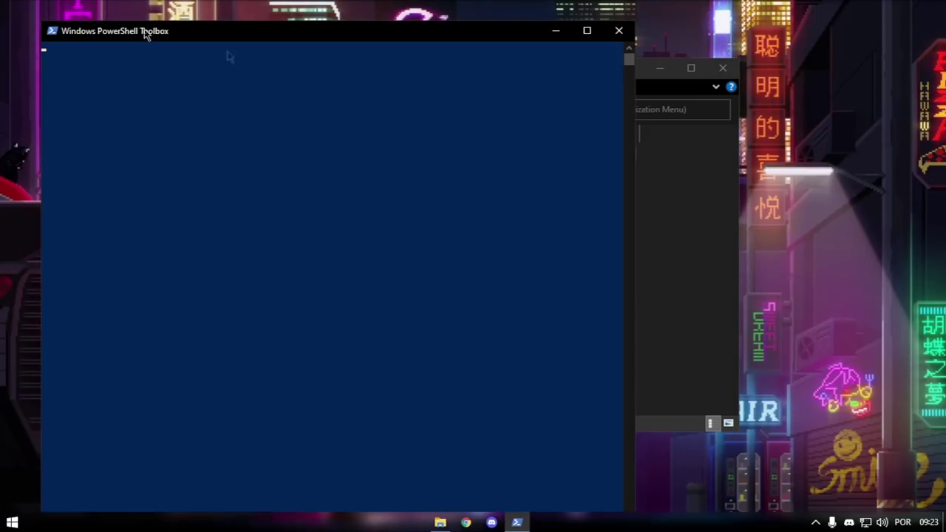
Open Turorial do Video em Texto.txt and select the iex((New-Object System.Net.WebClient).DownloadString(...)) command under Toolbox Optimization Menu
{"action": "left_click", "coordinate": [652, 252]}
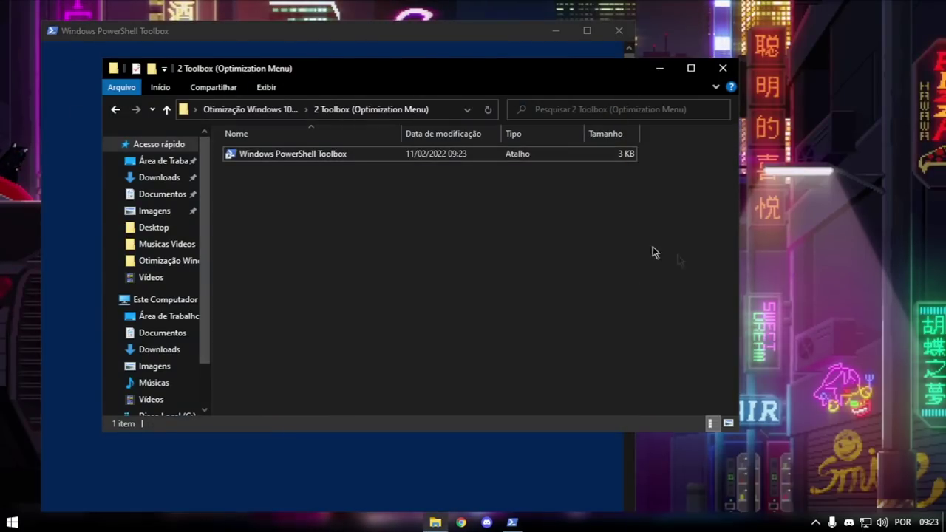
{"action": "left_click", "coordinate": [118, 111]}
{"action": "double_click", "coordinate": [312, 227]}
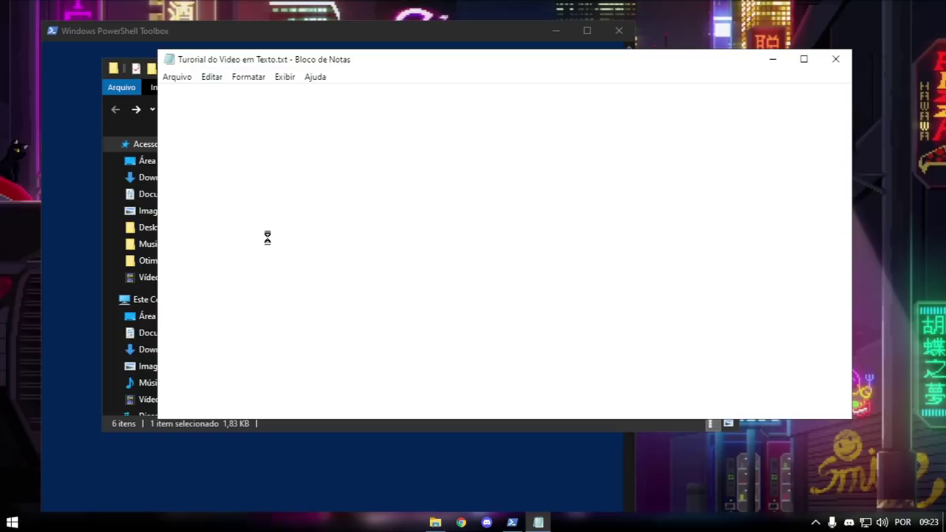
{"action": "scroll", "coordinate": [279, 224], "scroll_direction": "down", "scroll_amount": 2}
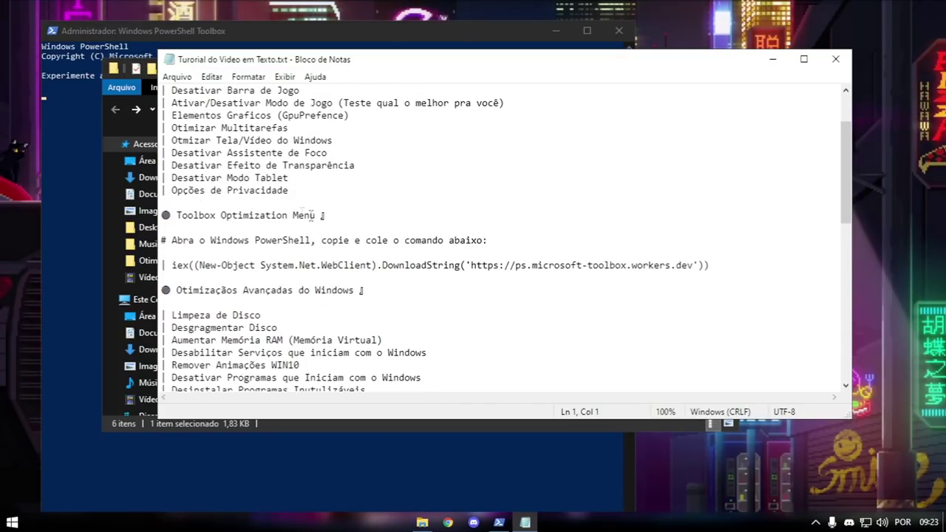
{"action": "left_click_drag", "start_coordinate": [172, 266], "coordinate": [447, 280]}
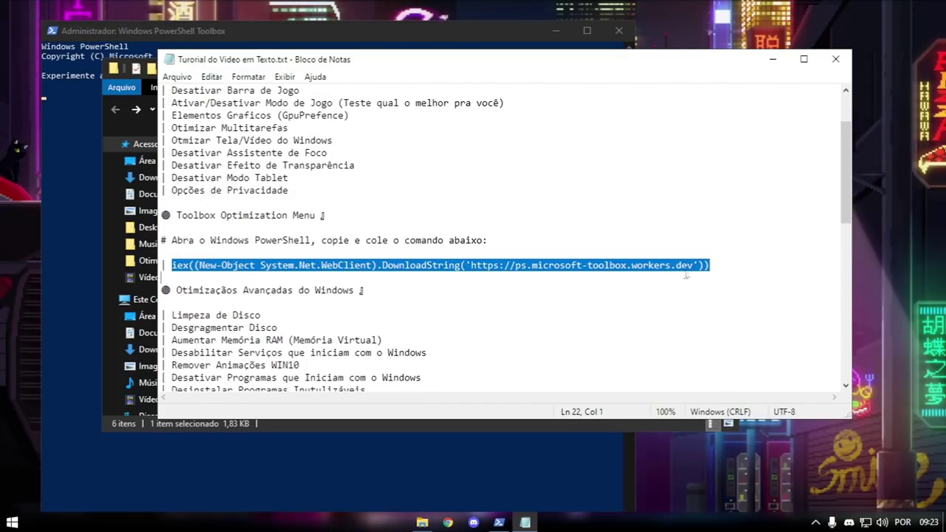
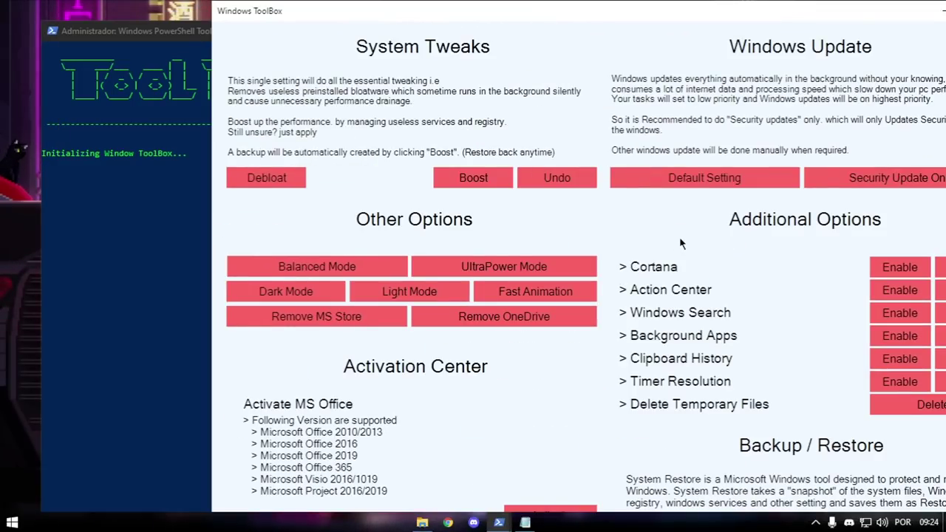
Check the drives' protection status in the system's restore point settings (Criar ponto de restauração), and close the dialog
{"action": "scroll", "coordinate": [681, 243], "scroll_direction": "down", "scroll_amount": 5}
{"action": "scroll", "coordinate": [681, 243], "scroll_direction": "up", "scroll_amount": 5}
{"action": "left_click_drag", "start_coordinate": [655, 19], "coordinate": [617, 21]}
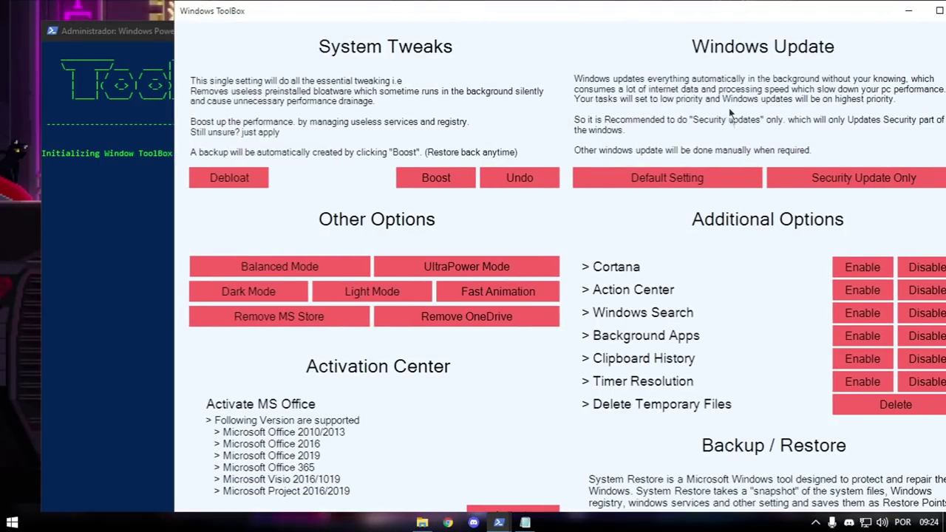
{"action": "left_click", "coordinate": [12, 522]}
{"action": "type", "text": "ponto"}
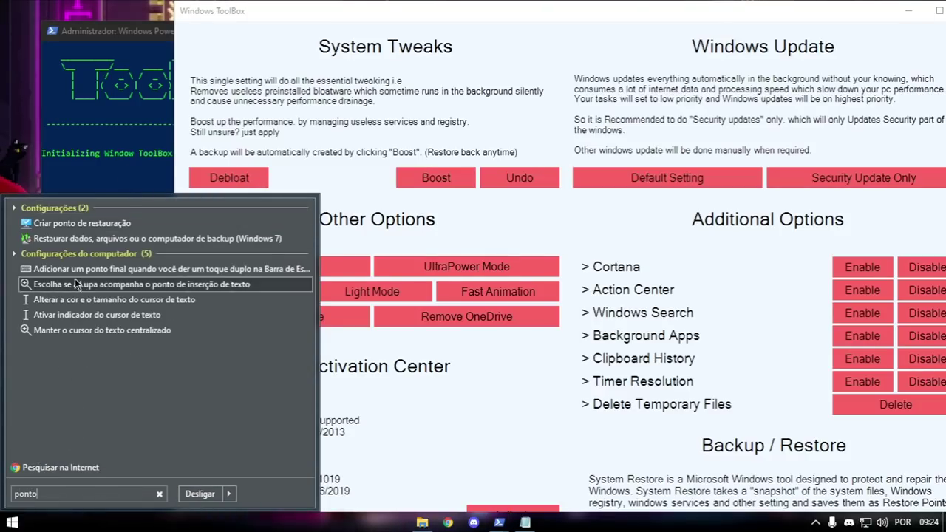
{"action": "left_click", "coordinate": [338, 207]}
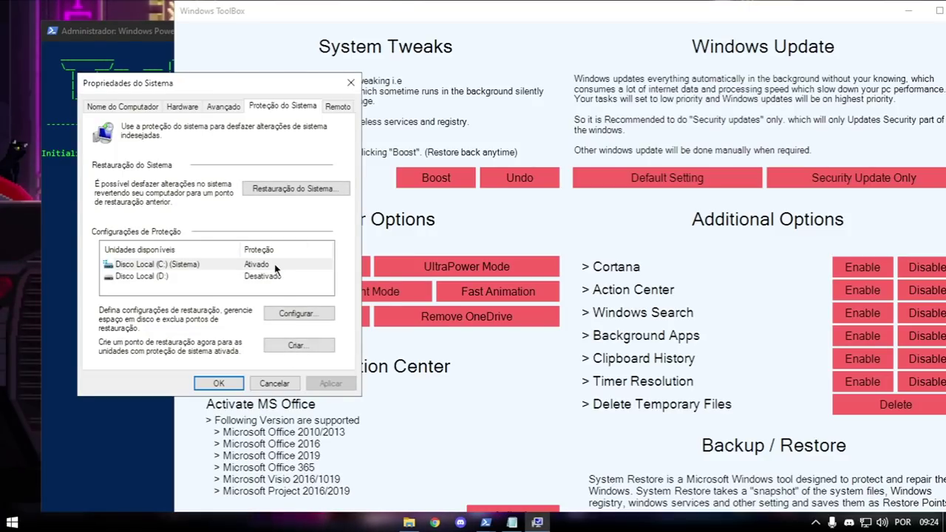
{"action": "left_click", "coordinate": [351, 82]}
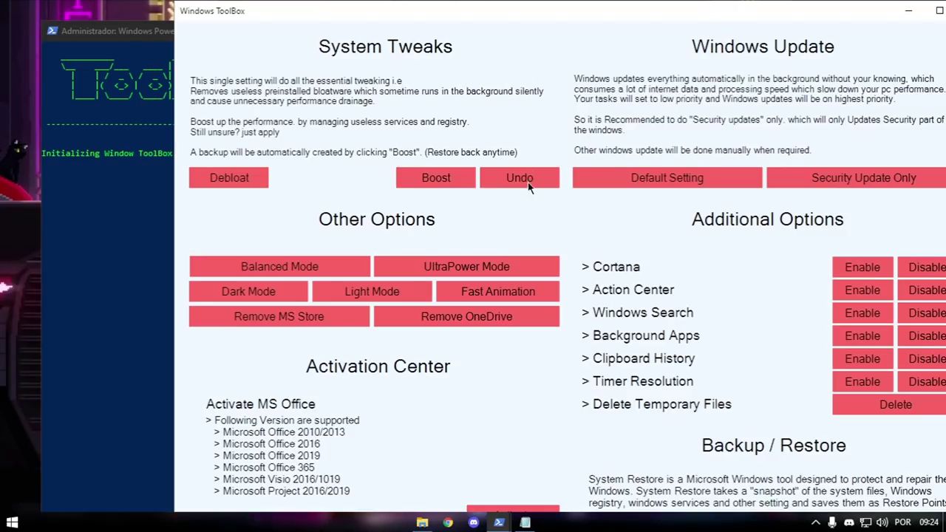
Run the Boost system tweaks in Windows ToolBox and reposition its window once the tweaking is done
{"action": "left_click", "coordinate": [444, 181]}
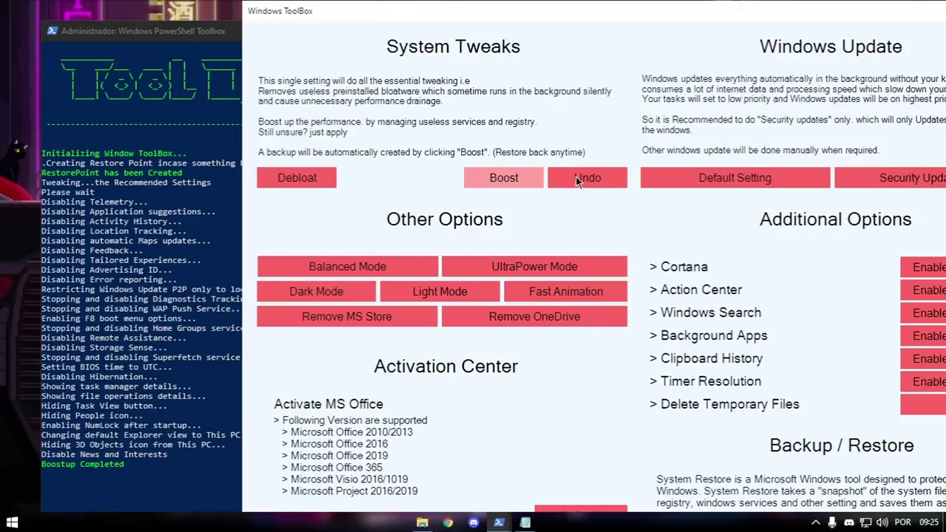
{"action": "left_click", "coordinate": [352, 23]}
{"action": "left_click_drag", "start_coordinate": [352, 24], "coordinate": [284, 24]}
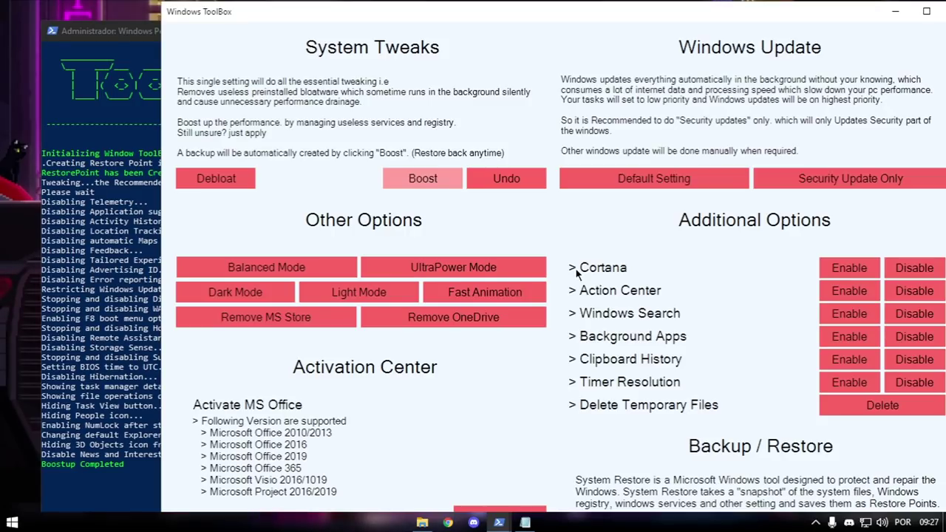
Find the Opções de Energia page by searching for energia, review the available power plans, and close the window
{"action": "left_click", "coordinate": [12, 523]}
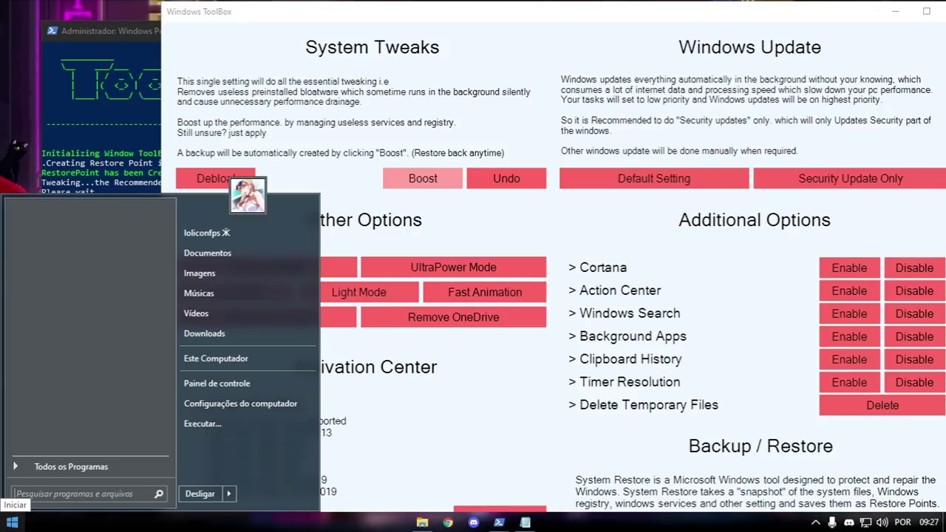
{"action": "type", "text": "energia"}
{"action": "key", "text": "Return"}
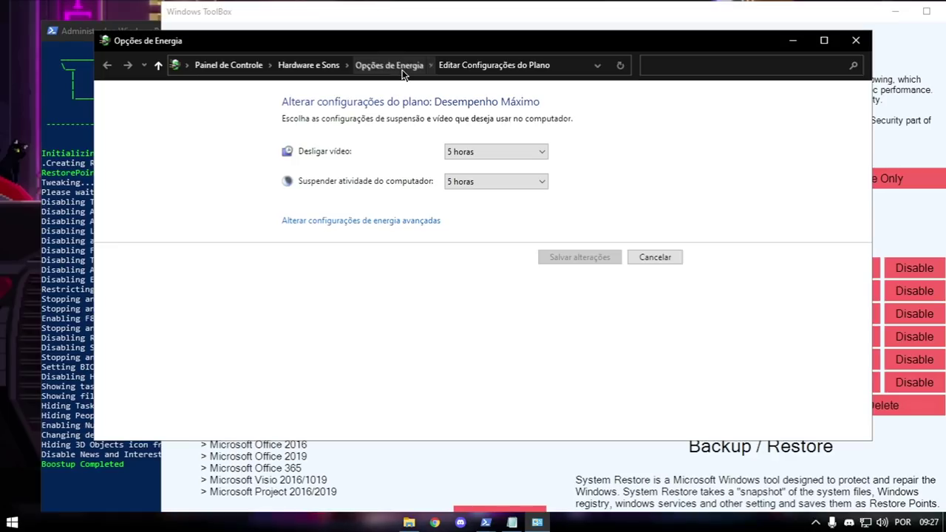
{"action": "left_click", "coordinate": [389, 65]}
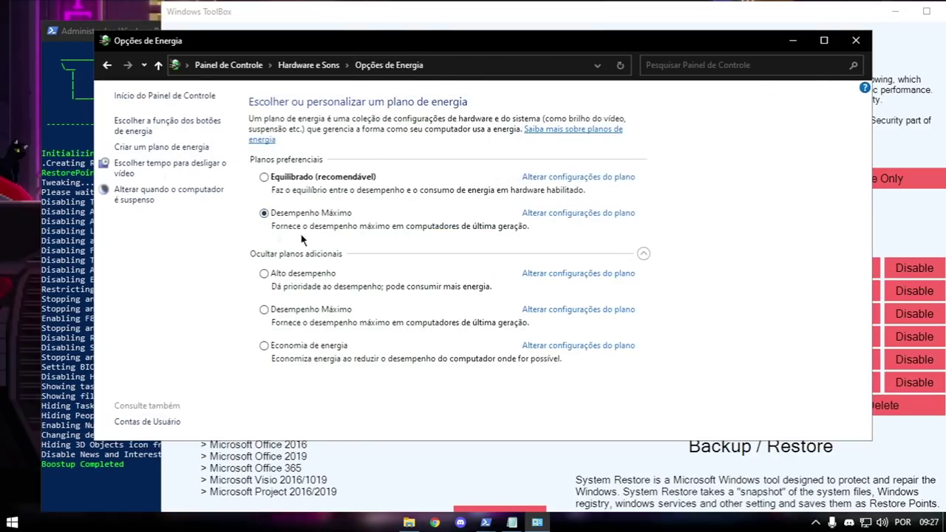
{"action": "left_click_drag", "start_coordinate": [593, 46], "coordinate": [344, 383]}
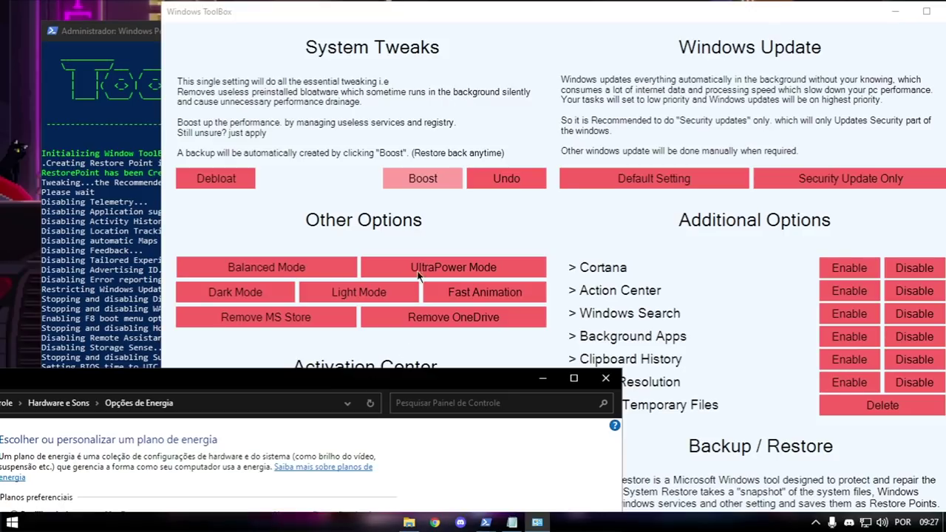
{"action": "left_click", "coordinate": [467, 274]}
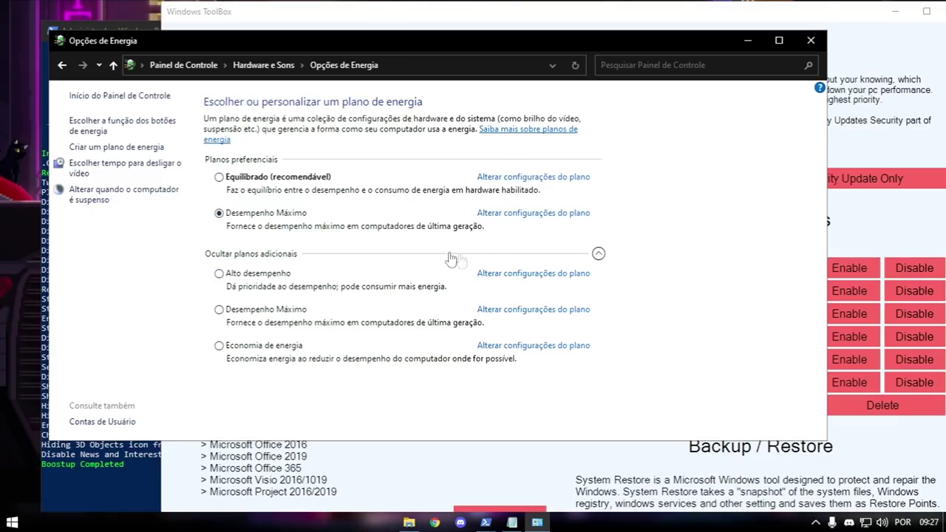
{"action": "key", "text": "alt+F4"}
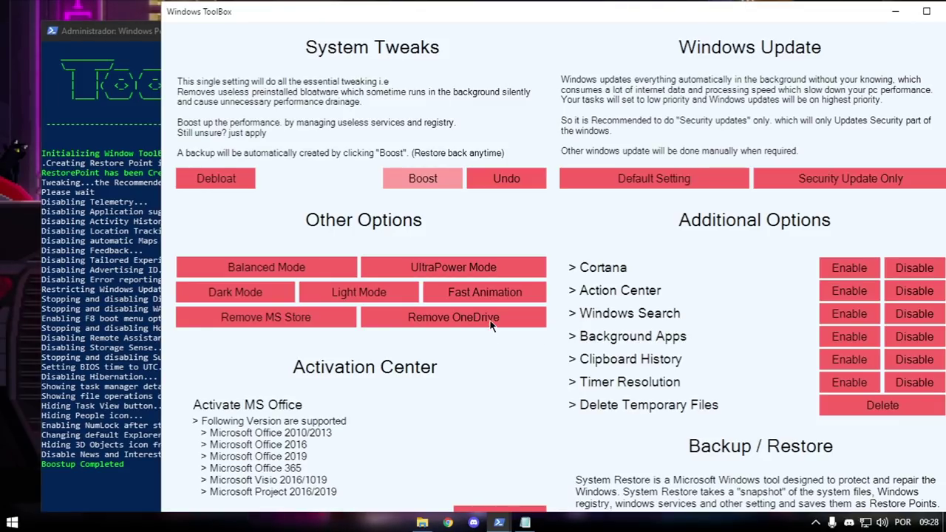
Examine the Activation Center, StartMenu Tiles cleanup and Optional Fixes sections, and look at the Start menu for comparison
{"action": "scroll", "coordinate": [495, 330], "scroll_direction": "down", "scroll_amount": 5}
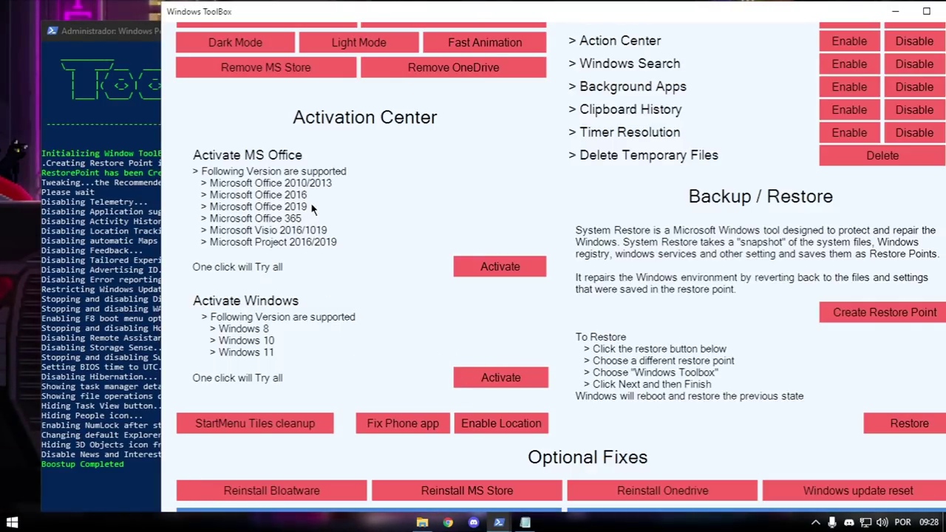
{"action": "scroll", "coordinate": [315, 222], "scroll_direction": "down", "scroll_amount": 1}
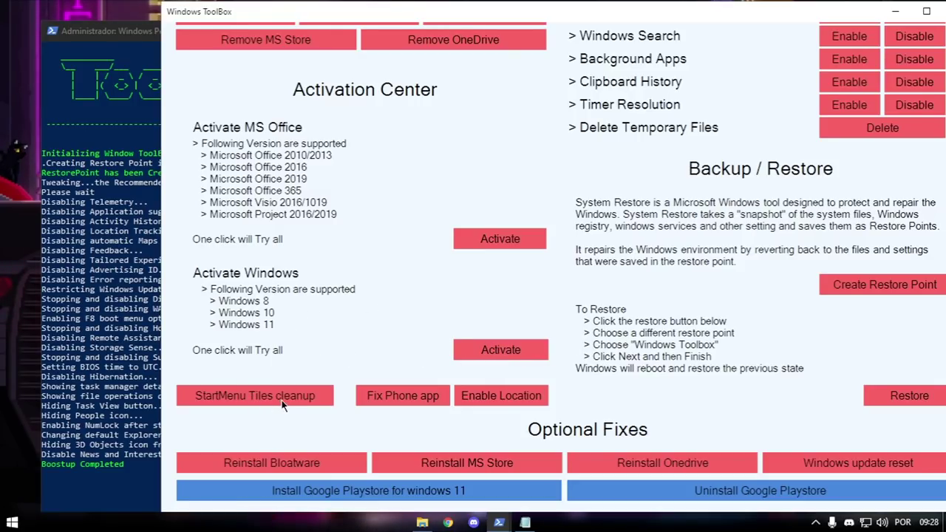
{"action": "key", "text": "super"}
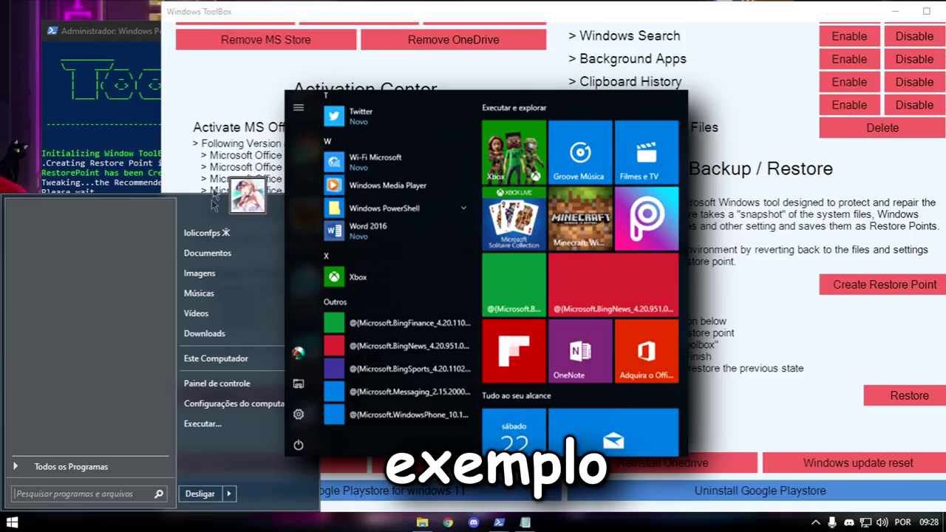
{"action": "key", "text": "Escape"}
{"action": "key", "text": "super"}
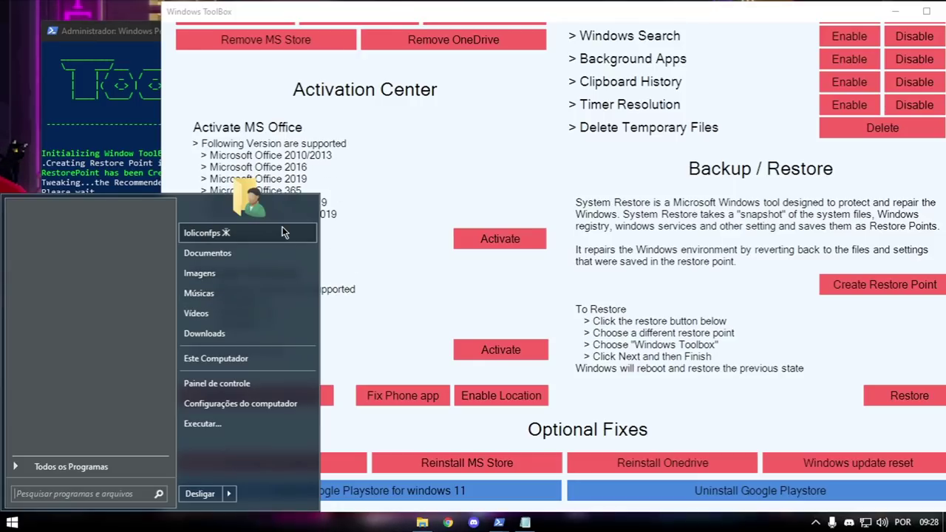
{"action": "key", "text": "Escape"}
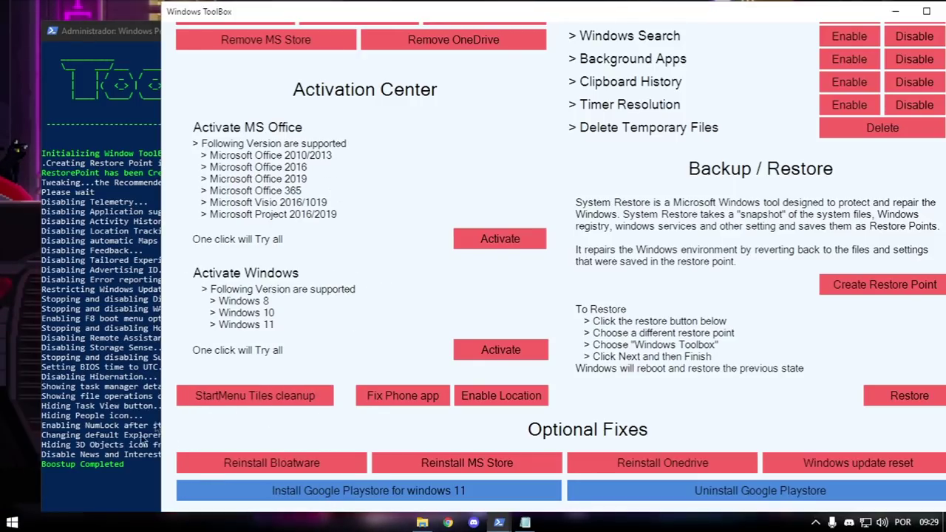
{"action": "key", "text": "super"}
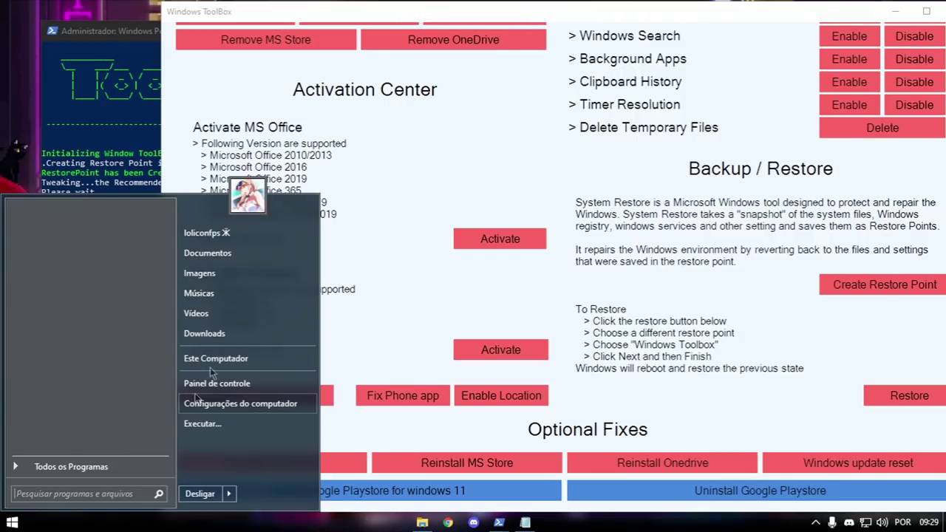
{"action": "left_click", "coordinate": [322, 169]}
Disable Cortana, Action Center, Windows Search, Background Apps and Clipboard History, and enable Timer Resolution under Additional Options
{"action": "scroll", "coordinate": [323, 169], "scroll_direction": "up", "scroll_amount": 3}
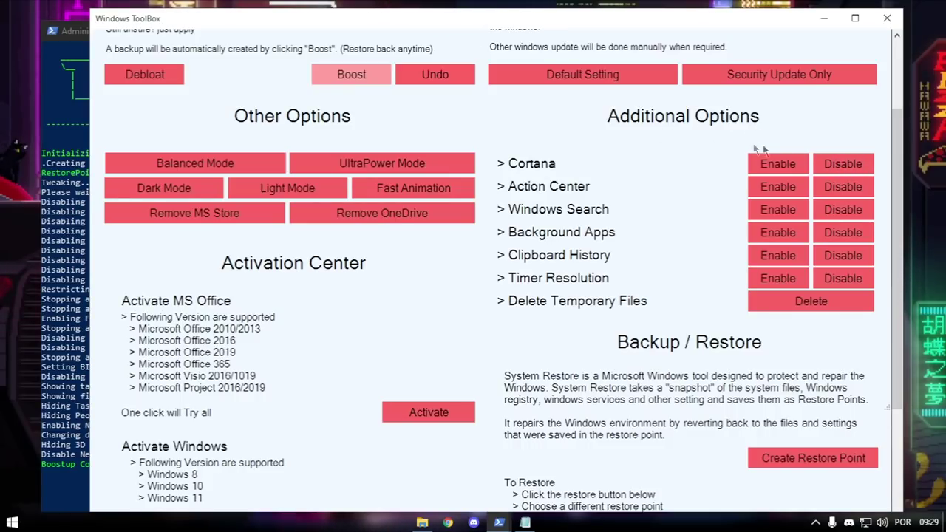
{"action": "left_click", "coordinate": [840, 164]}
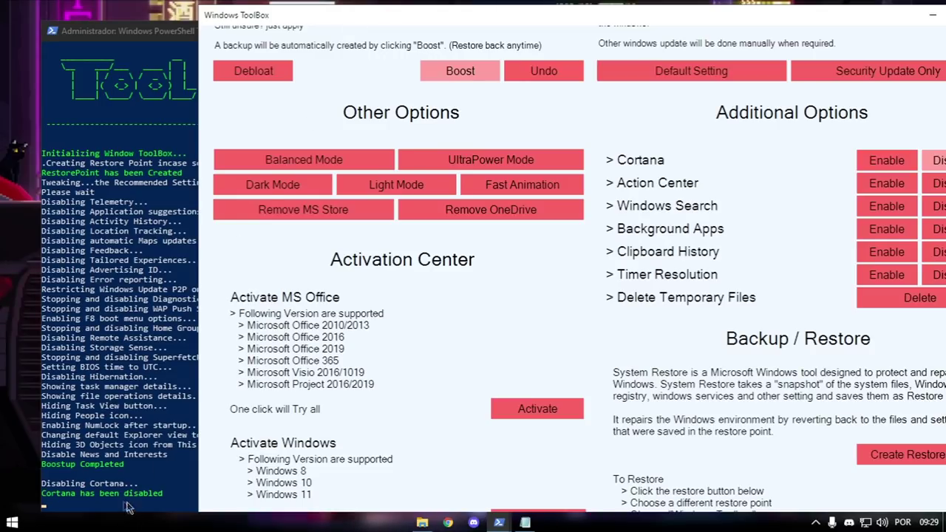
{"action": "scroll", "coordinate": [613, 200], "scroll_direction": "up", "scroll_amount": 3}
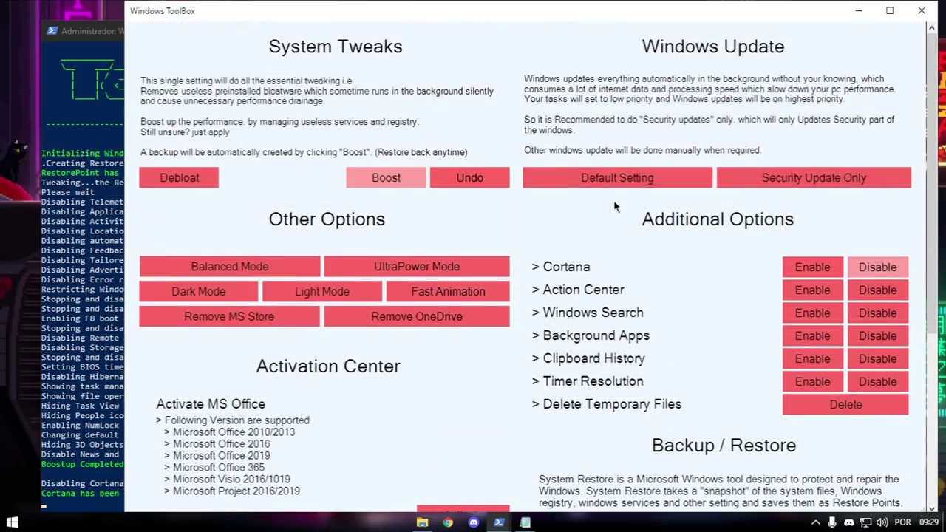
{"action": "scroll", "coordinate": [792, 285], "scroll_direction": "down", "scroll_amount": 3}
{"action": "left_click", "coordinate": [861, 215]}
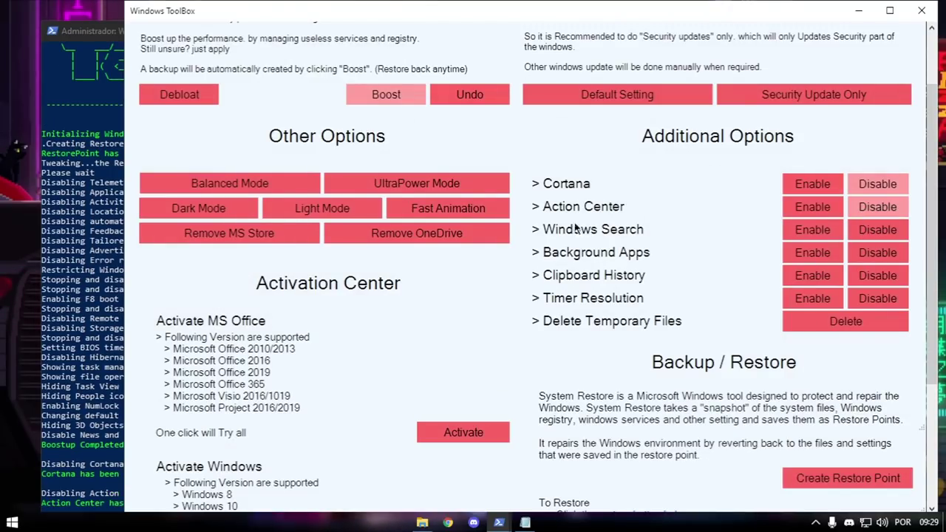
{"action": "left_click", "coordinate": [882, 230]}
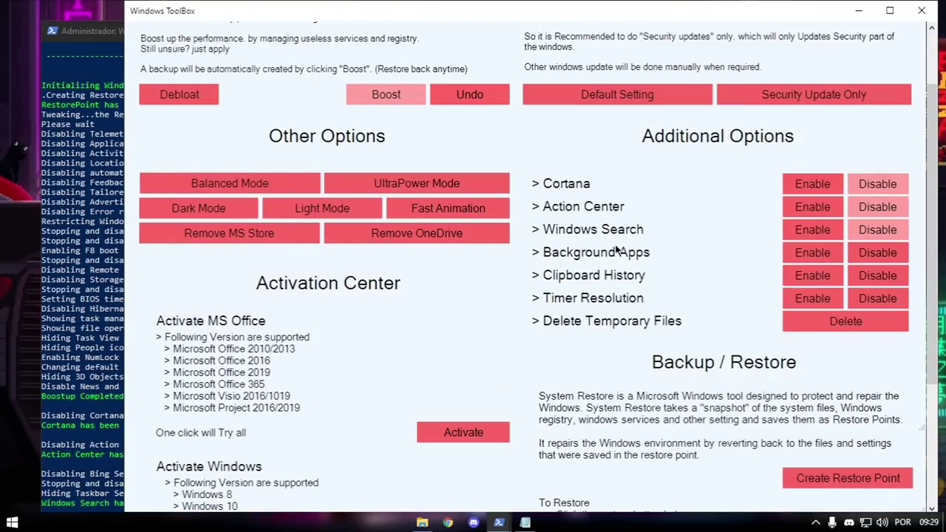
{"action": "left_click", "coordinate": [867, 257]}
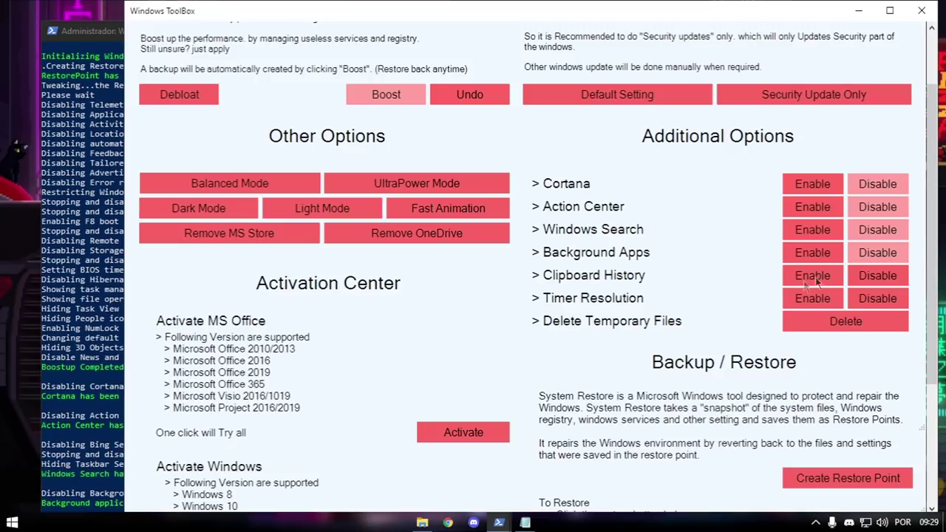
{"action": "left_click", "coordinate": [801, 300]}
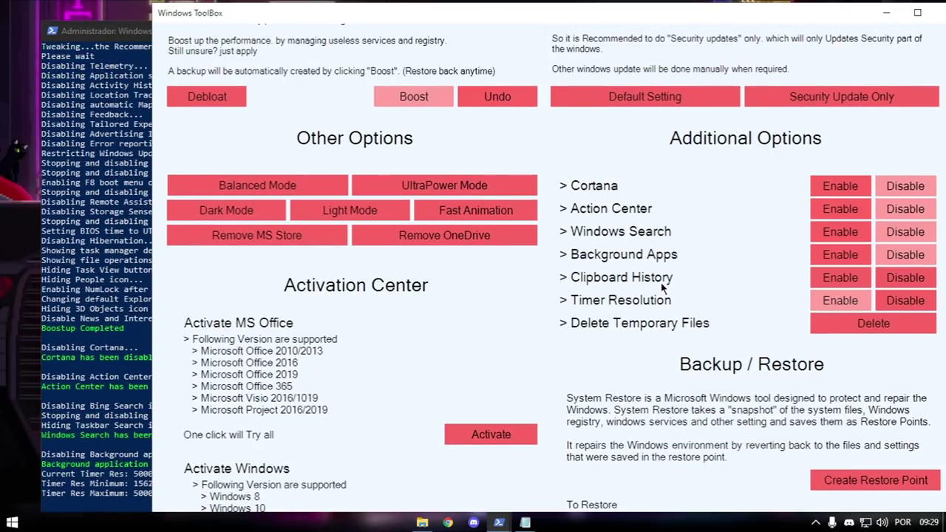
{"action": "left_click", "coordinate": [918, 280]}
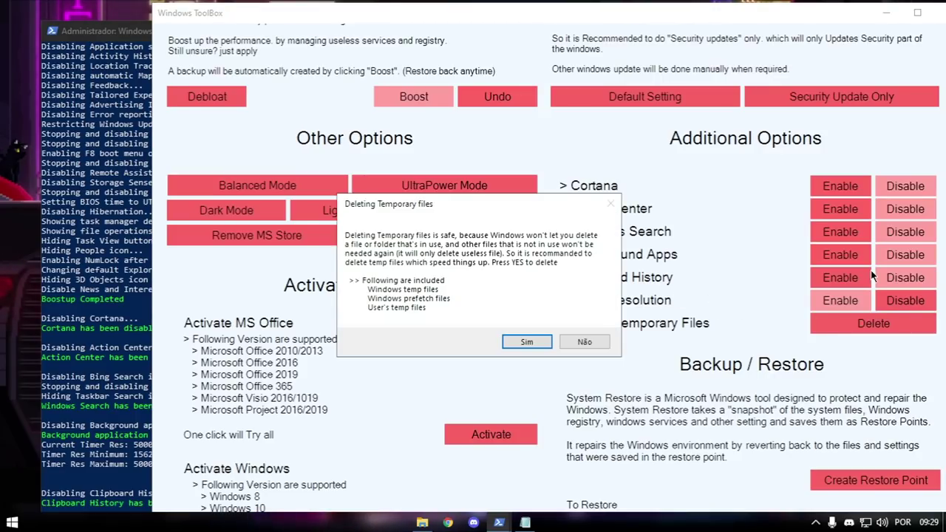
Delete the Windows temp, prefetch and user's temp files, and close Windows ToolBox
{"action": "left_click", "coordinate": [526, 341]}
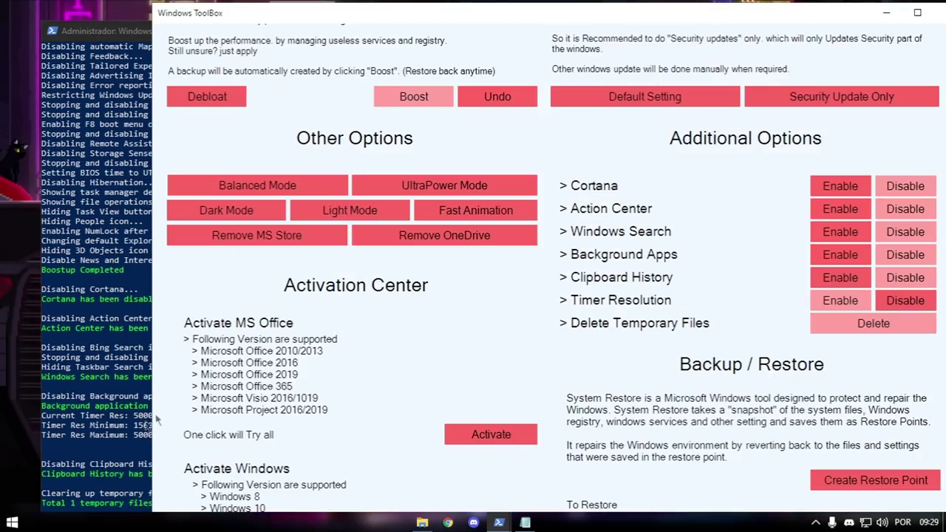
{"action": "scroll", "coordinate": [771, 319], "scroll_direction": "down", "scroll_amount": 2}
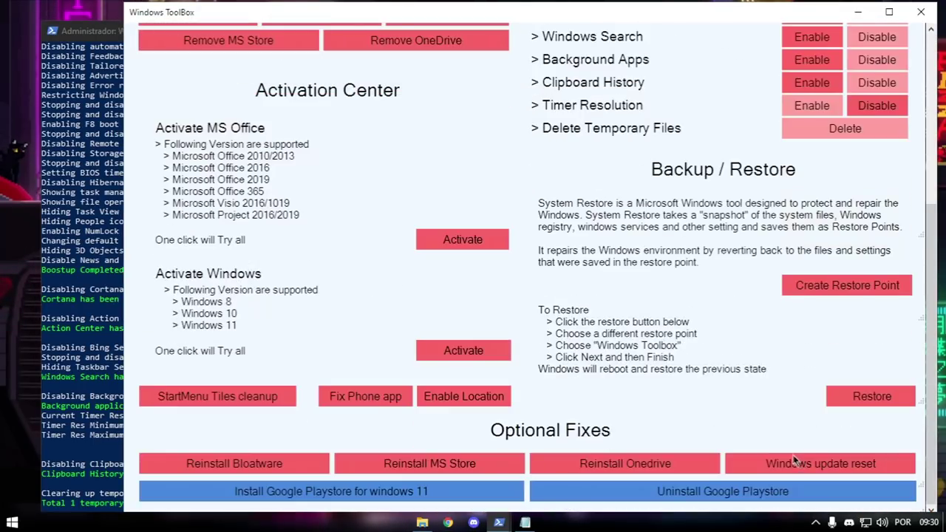
{"action": "scroll", "coordinate": [435, 437], "scroll_direction": "up", "scroll_amount": 5}
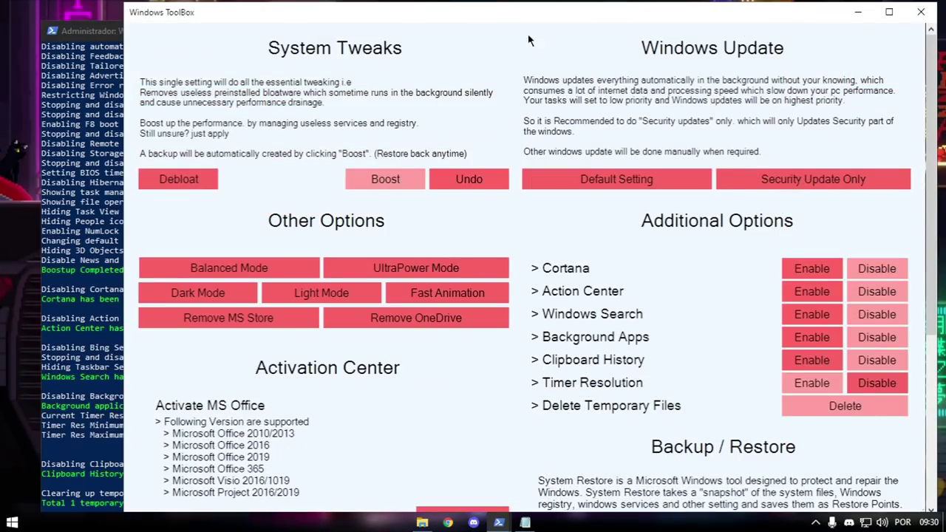
{"action": "key", "text": "alt+F4"}
Open the 3 Otimizações Avançadas folder and start 1 Limpeza de Disco for drive C:
{"action": "left_click_drag", "start_coordinate": [391, 59], "coordinate": [432, 69]}
{"action": "double_click", "coordinate": [366, 182]}
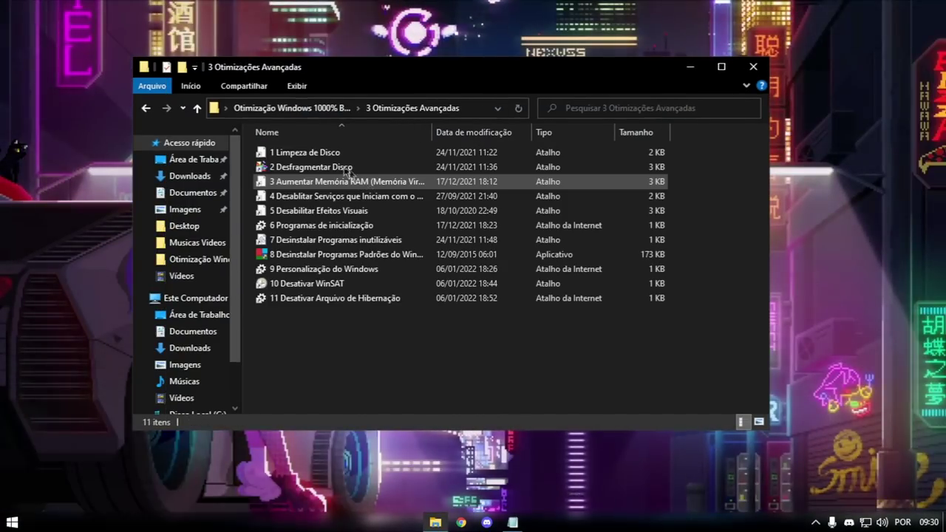
{"action": "double_click", "coordinate": [305, 157]}
{"action": "left_click", "coordinate": [442, 358]}
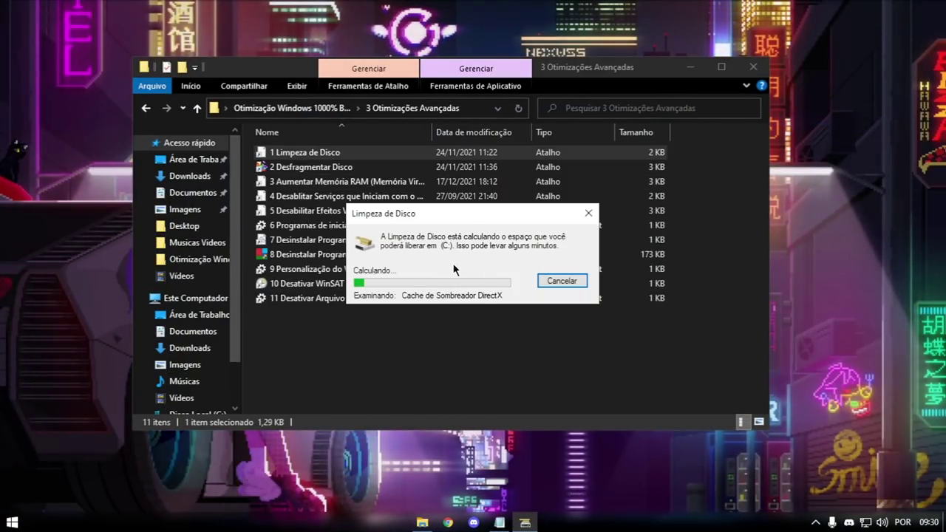
Include Lixeira, Arquivos temporários and Arquivos de Otimização de Entrega in the drive C: cleanup and permanently delete the selected files
{"action": "scroll", "coordinate": [325, 185], "scroll_direction": "down", "scroll_amount": 1}
{"action": "left_click", "coordinate": [290, 185]}
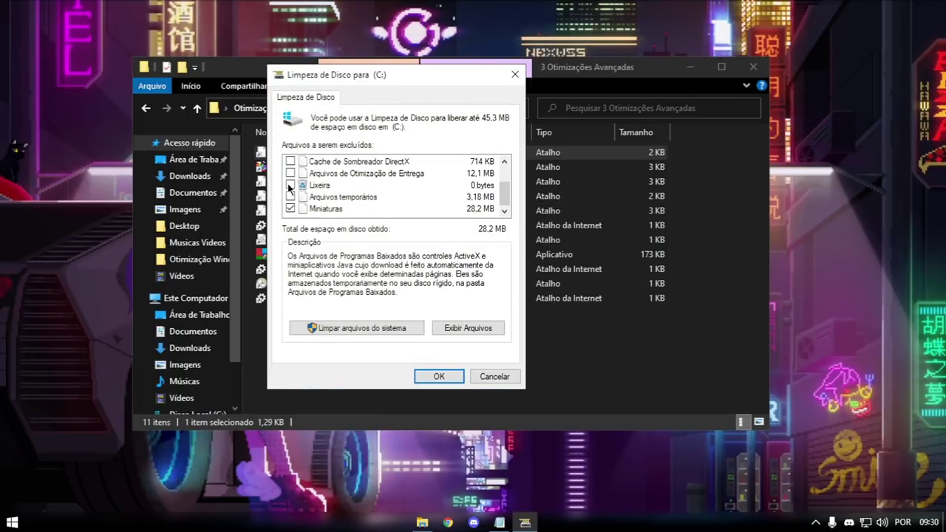
{"action": "left_click", "coordinate": [290, 196]}
{"action": "scroll", "coordinate": [333, 206], "scroll_direction": "up", "scroll_amount": 1}
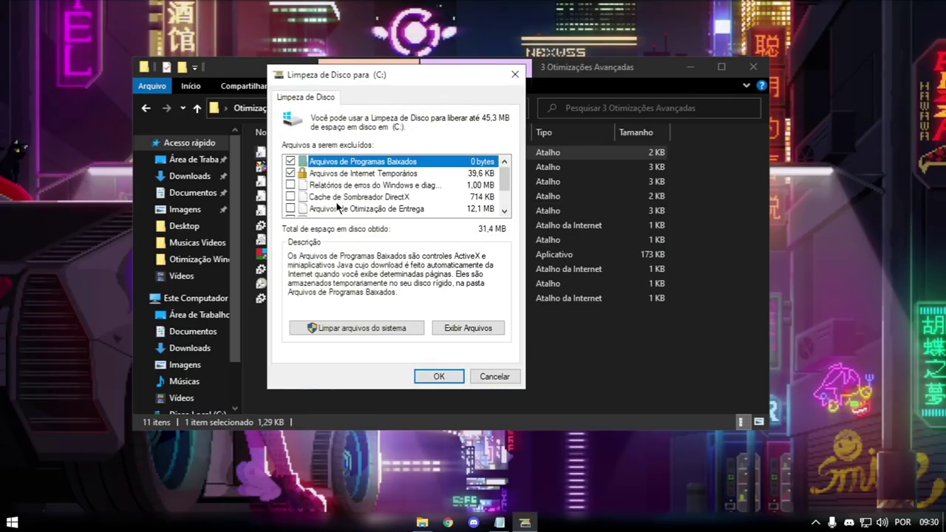
{"action": "scroll", "coordinate": [341, 208], "scroll_direction": "down", "scroll_amount": 1}
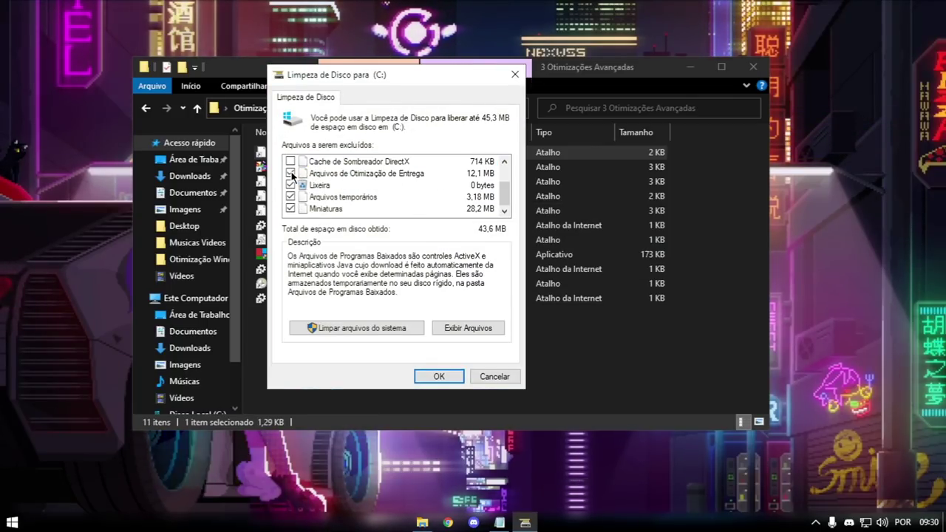
{"action": "left_click", "coordinate": [436, 376]}
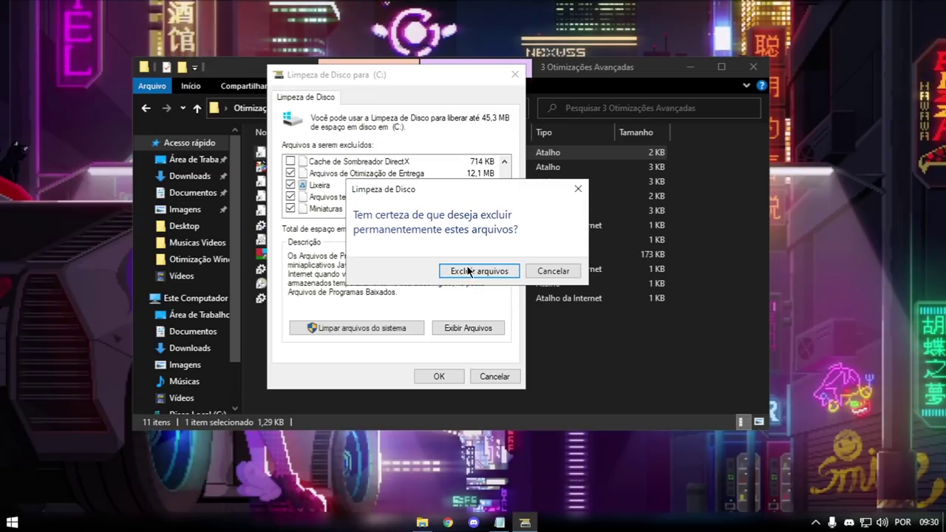
{"action": "left_click", "coordinate": [469, 273]}
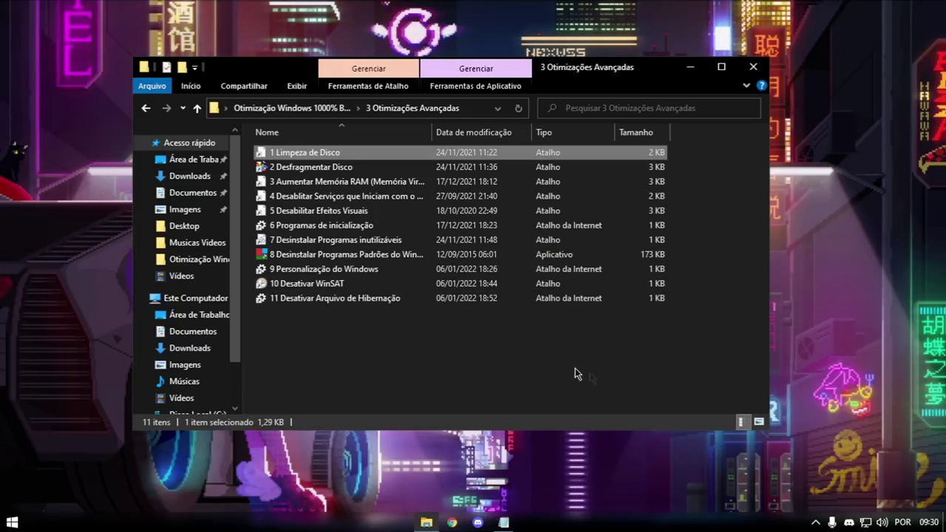
Open 2 Desfragmentar Disco, check the fragmentation status of the drives, and close the drive optimizer
{"action": "left_click", "coordinate": [540, 348]}
{"action": "double_click", "coordinate": [326, 169]}
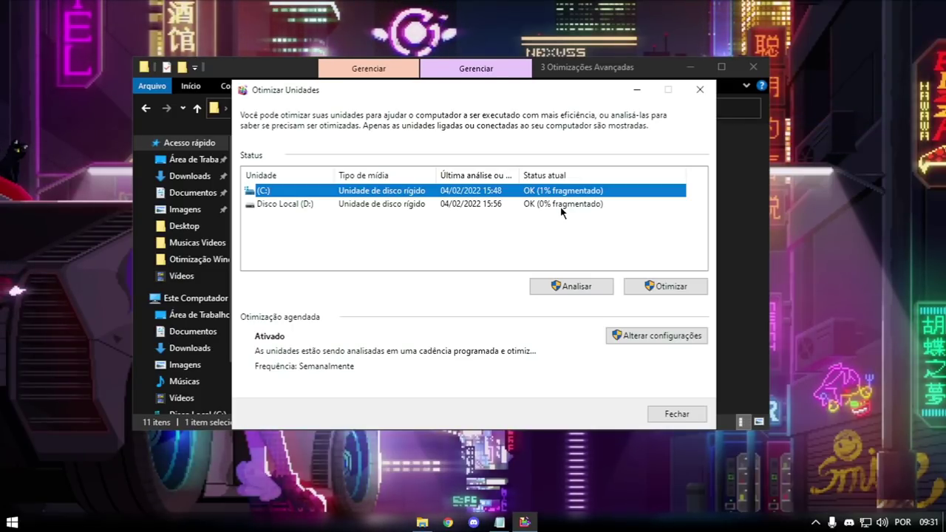
{"action": "left_click", "coordinate": [583, 285]}
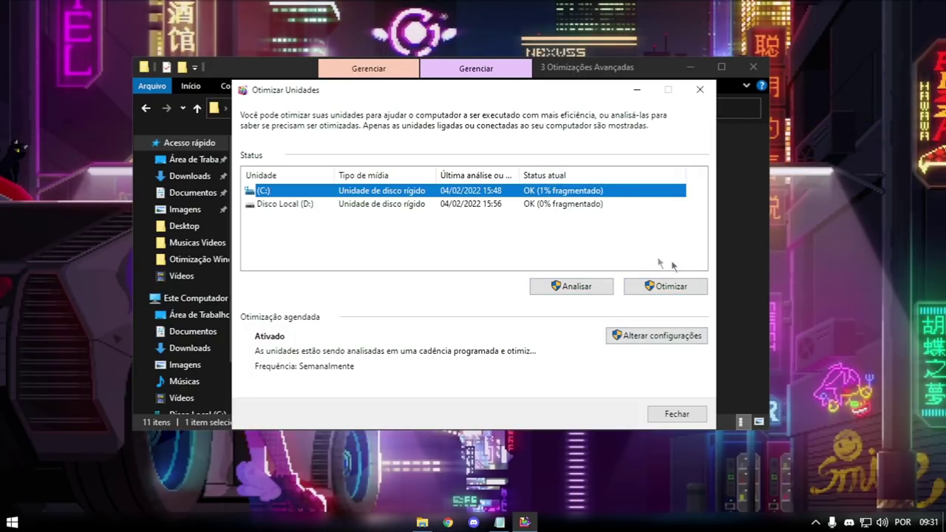
{"action": "left_click_drag", "start_coordinate": [401, 89], "coordinate": [370, 94]}
{"action": "key", "text": "alt+F4"}
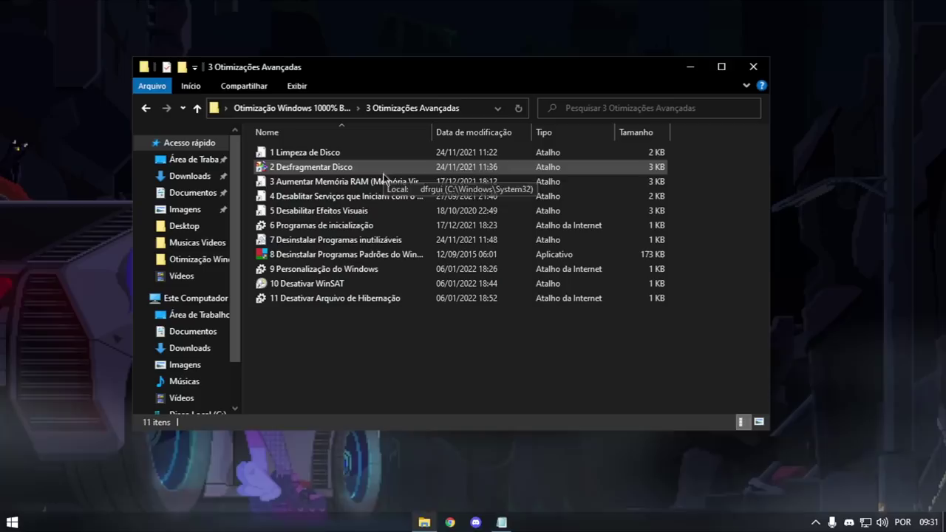
Open 3 Aumentar Memória RAM, review the custom virtual memory sizes for drive C:, and close the settings without changes
{"action": "left_click", "coordinate": [385, 181]}
{"action": "double_click", "coordinate": [385, 179]}
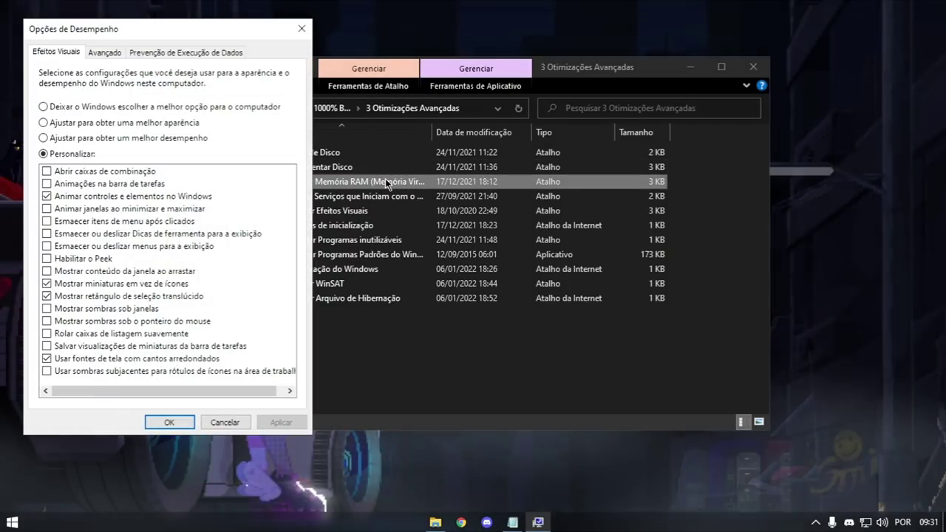
{"action": "left_click", "coordinate": [104, 53]}
{"action": "left_click_drag", "start_coordinate": [120, 40], "coordinate": [423, 45]}
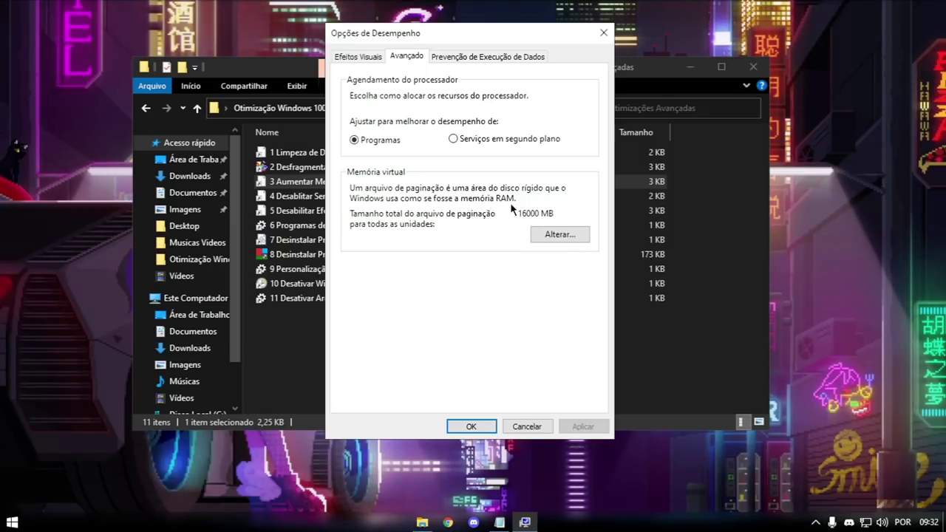
{"action": "left_click", "coordinate": [556, 234]}
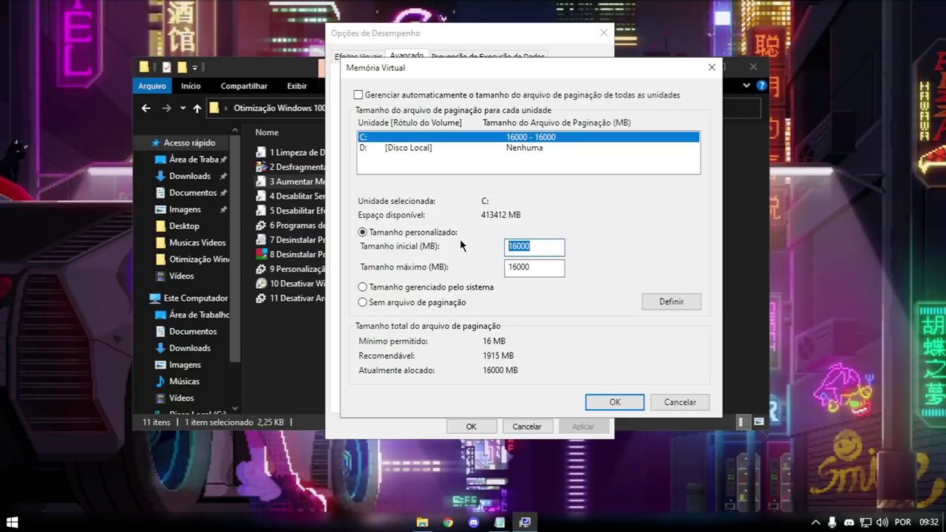
{"action": "left_click", "coordinate": [551, 247]}
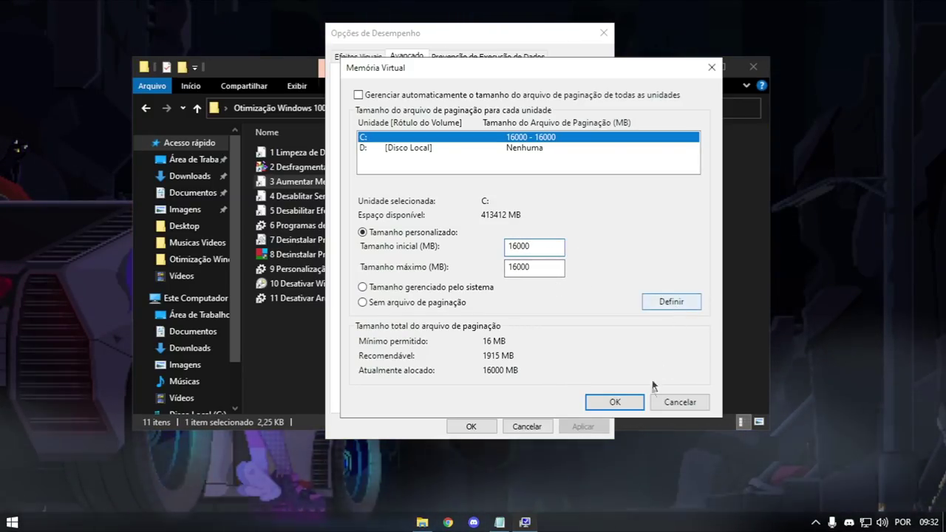
{"action": "left_click", "coordinate": [680, 403]}
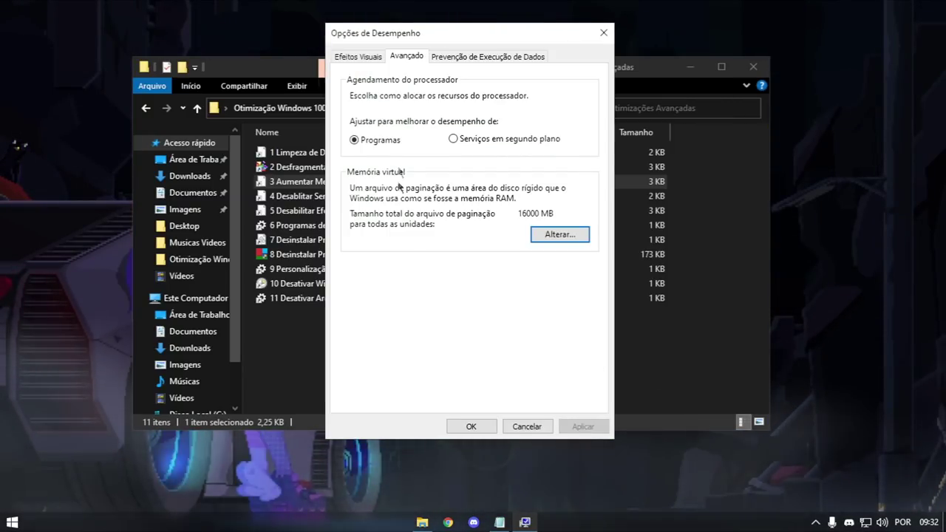
{"action": "key", "text": "Escape"}
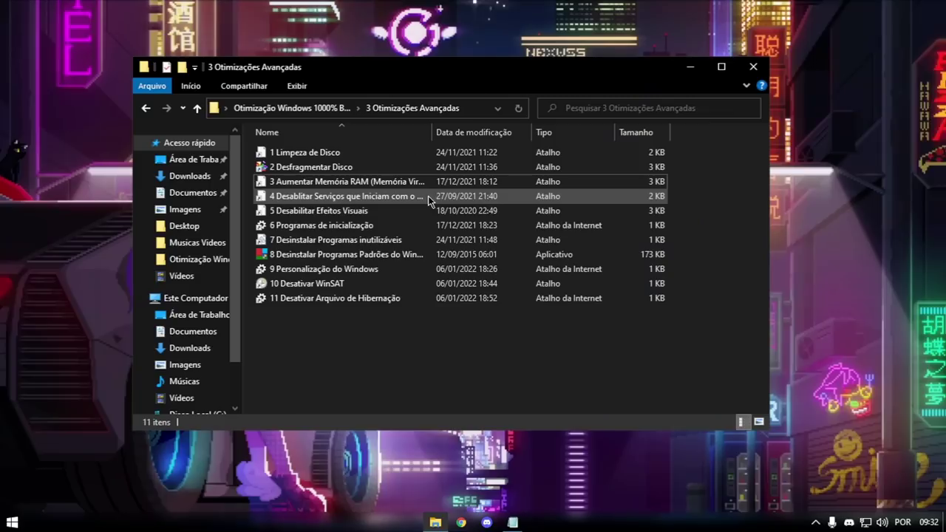
Review the non-Microsoft services in System Configuration, and check and confirm the custom visual effects through 5 Desabilitar Efeitos Visuais
{"action": "double_click", "coordinate": [364, 197]}
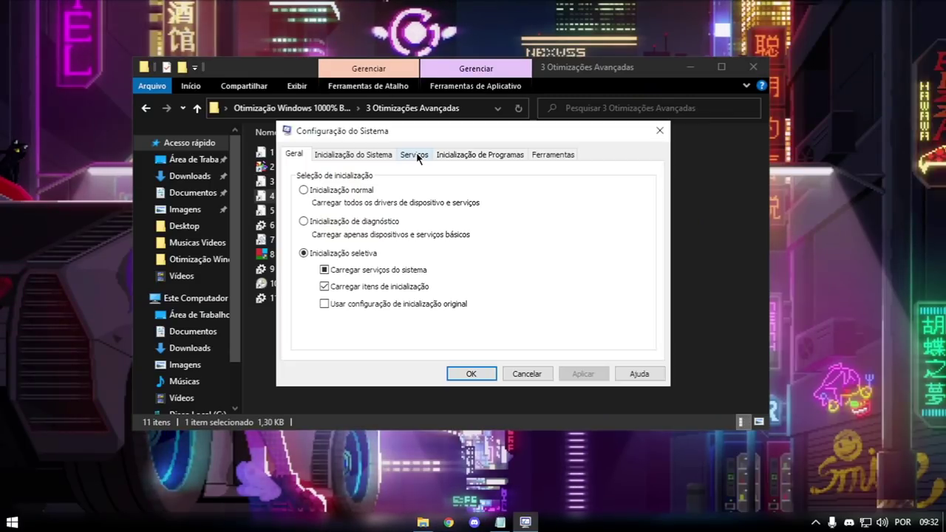
{"action": "left_click", "coordinate": [415, 155]}
{"action": "left_click", "coordinate": [360, 352]}
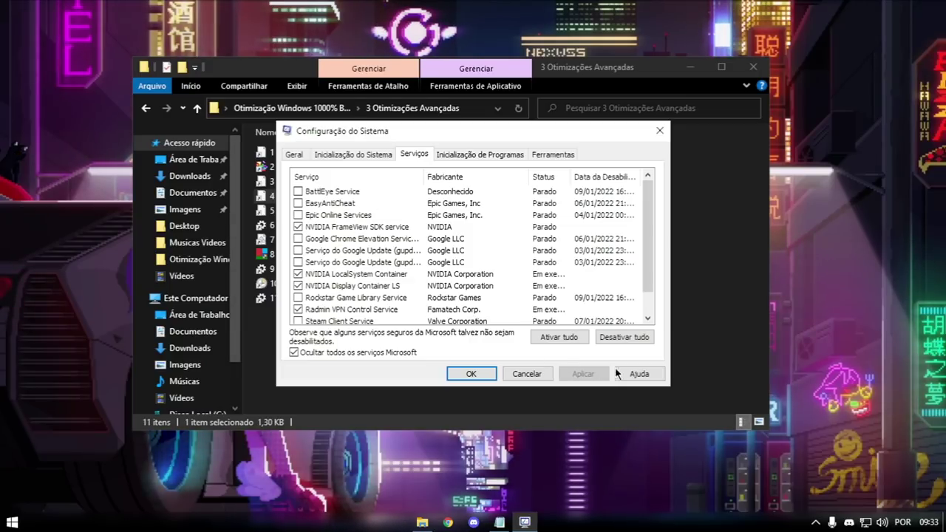
{"action": "key", "text": "Escape"}
{"action": "double_click", "coordinate": [360, 213]}
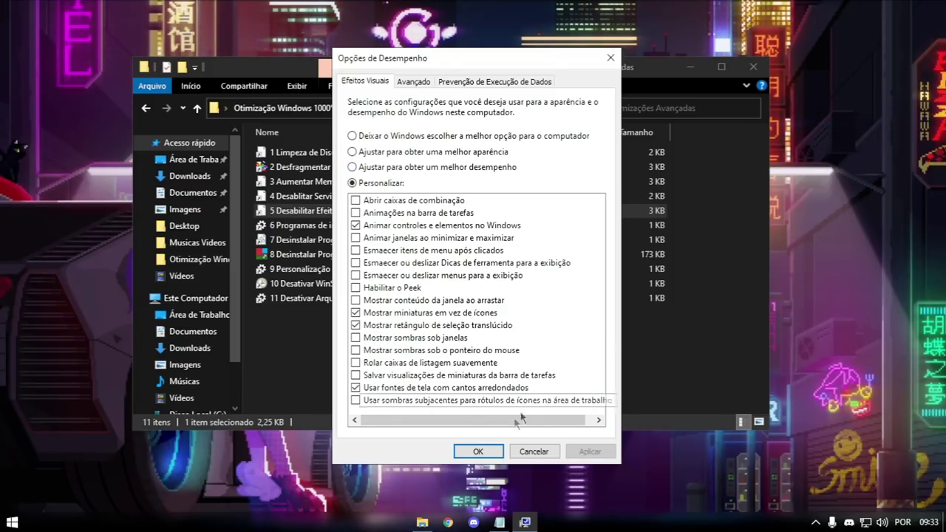
{"action": "left_click", "coordinate": [478, 451]}
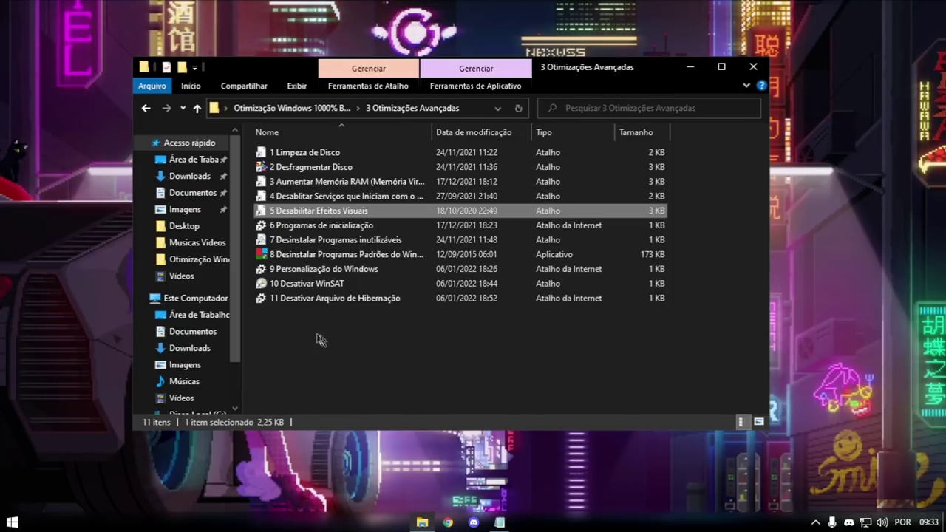
Open 6 Programas de inicialização and examine the list of startup apps
{"action": "double_click", "coordinate": [363, 226]}
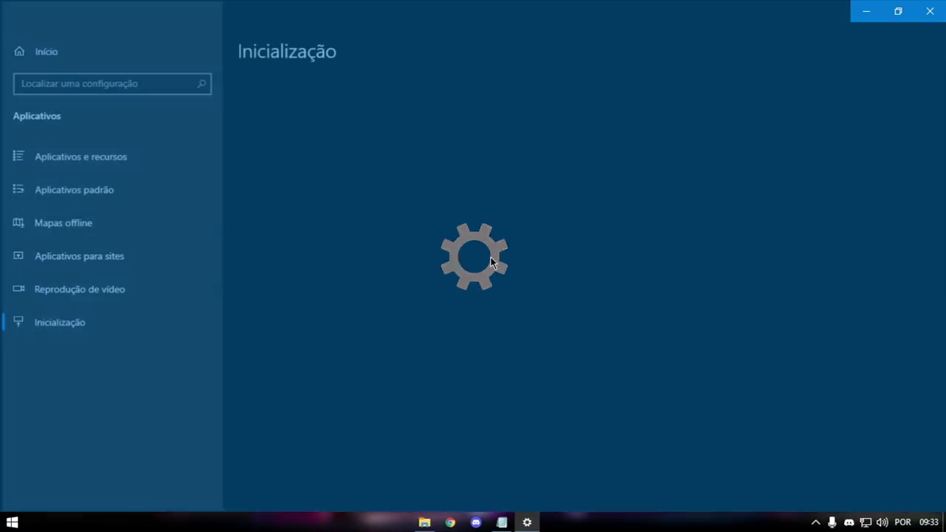
{"action": "scroll", "coordinate": [492, 262], "scroll_direction": "down", "scroll_amount": 3}
{"action": "scroll", "coordinate": [490, 258], "scroll_direction": "up", "scroll_amount": 3}
{"action": "scroll", "coordinate": [485, 253], "scroll_direction": "down", "scroll_amount": 4}
{"action": "scroll", "coordinate": [363, 274], "scroll_direction": "up", "scroll_amount": 2}
{"action": "scroll", "coordinate": [355, 177], "scroll_direction": "down", "scroll_amount": 2}
{"action": "scroll", "coordinate": [311, 163], "scroll_direction": "up", "scroll_amount": 1}
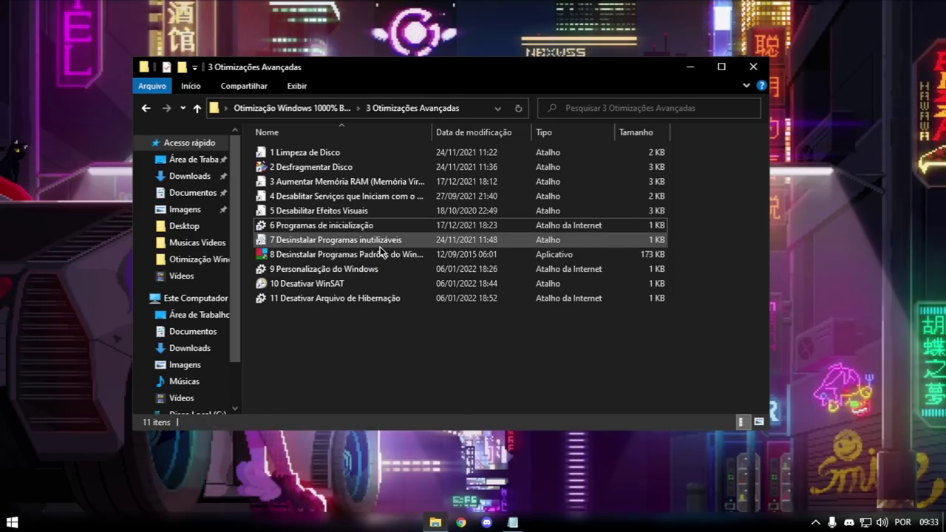
Open 7 Desinstalar Programas inutilizáveis, look through the installed programs for unneeded ones, and close the list
{"action": "left_click", "coordinate": [387, 243]}
{"action": "double_click", "coordinate": [387, 244]}
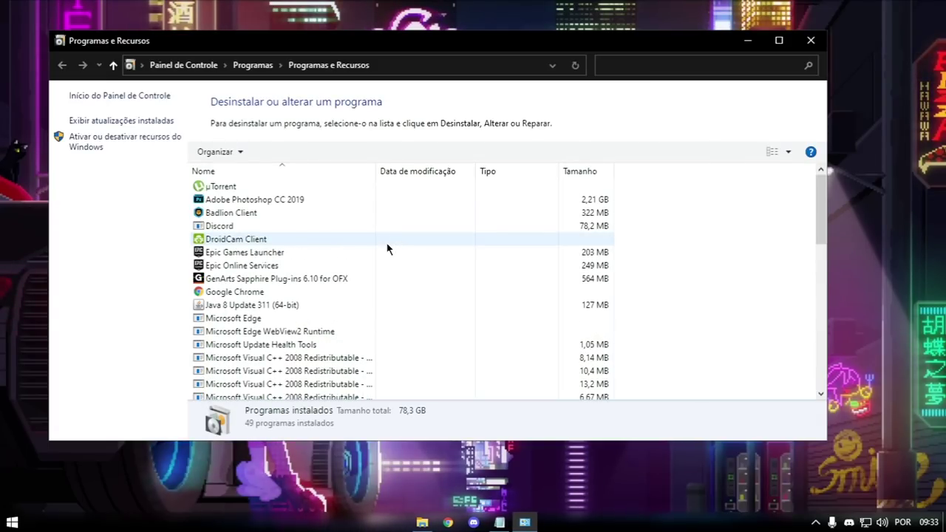
{"action": "scroll", "coordinate": [398, 253], "scroll_direction": "down", "scroll_amount": 4}
{"action": "scroll", "coordinate": [398, 253], "scroll_direction": "up", "scroll_amount": 4}
{"action": "scroll", "coordinate": [399, 272], "scroll_direction": "down", "scroll_amount": 8}
{"action": "scroll", "coordinate": [397, 270], "scroll_direction": "up", "scroll_amount": 3}
{"action": "scroll", "coordinate": [409, 264], "scroll_direction": "down", "scroll_amount": 5}
{"action": "key", "text": "alt+F4"}
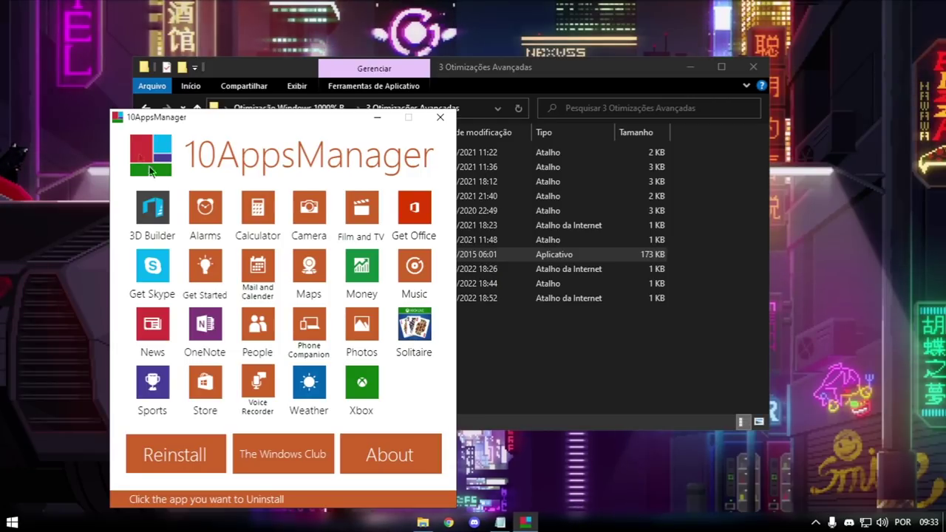
Try to uninstall Get Skype in 10AppsManager, decline the confirmation, close the tool, and look at 9 Personalização do Windows
{"action": "left_click_drag", "start_coordinate": [212, 132], "coordinate": [595, 53]}
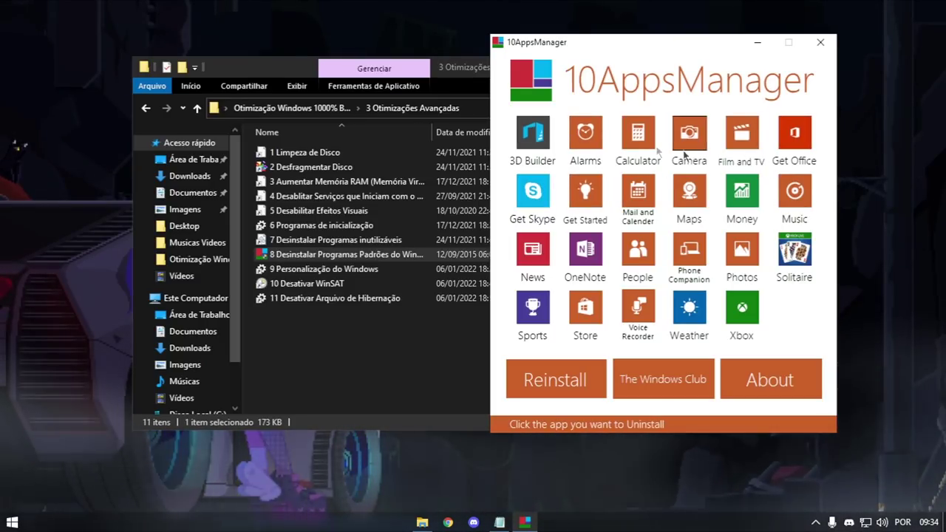
{"action": "left_click", "coordinate": [536, 190]}
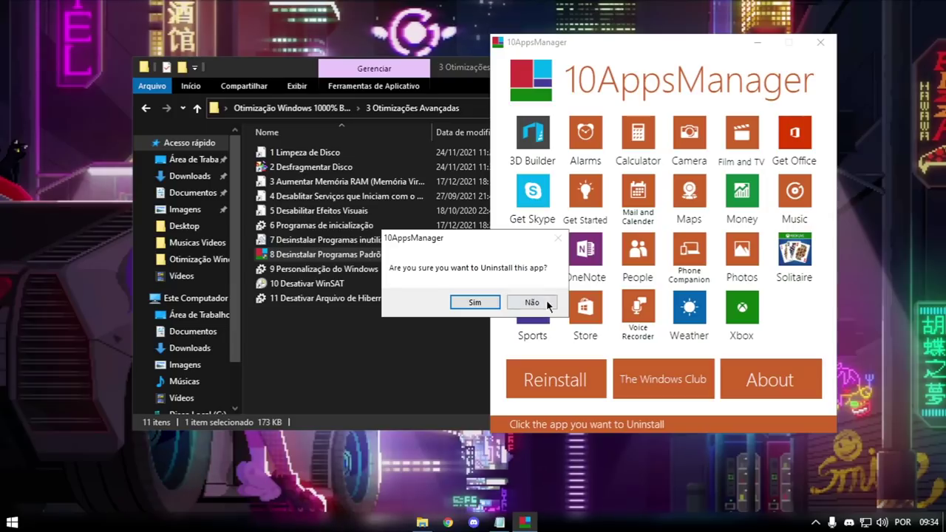
{"action": "left_click", "coordinate": [547, 303]}
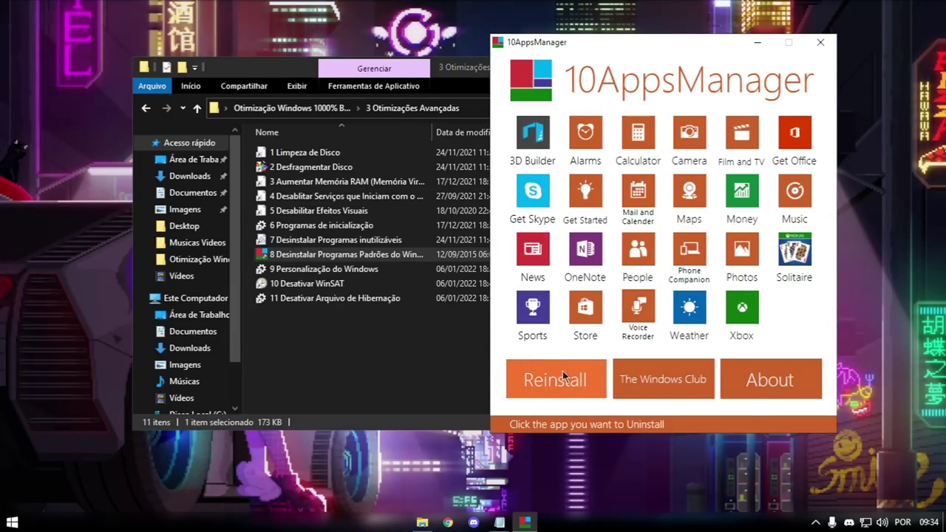
{"action": "left_click", "coordinate": [820, 42]}
{"action": "double_click", "coordinate": [391, 271]}
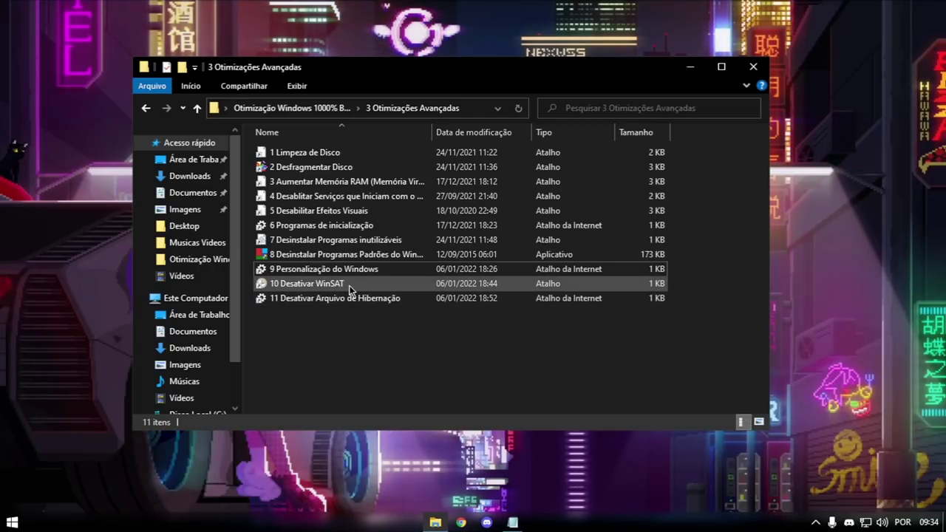
Open 10 Desativar WinSAT and display the Microsoft > Windows > Maintenance folder in the Task Scheduler library
{"action": "left_click", "coordinate": [354, 288]}
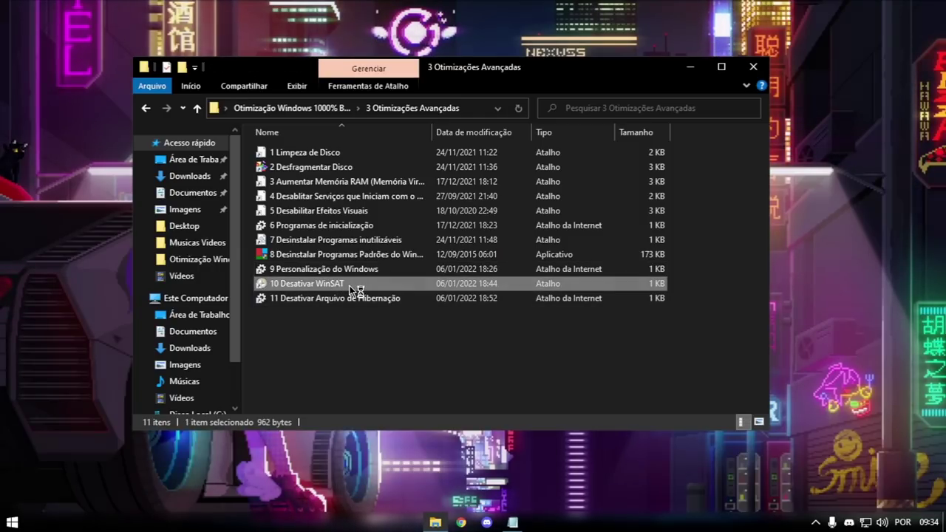
{"action": "double_click", "coordinate": [354, 288]}
{"action": "left_click", "coordinate": [209, 123]}
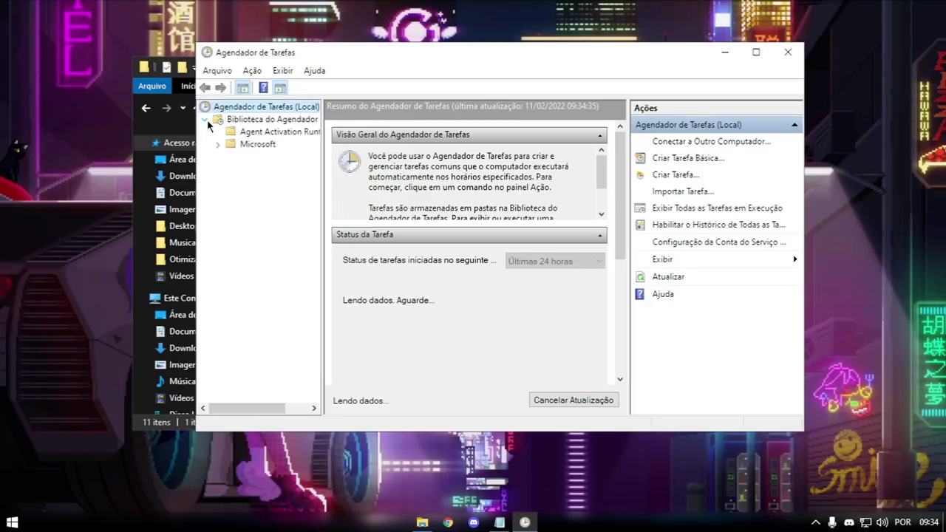
{"action": "left_click", "coordinate": [217, 144]}
{"action": "left_click", "coordinate": [230, 170]}
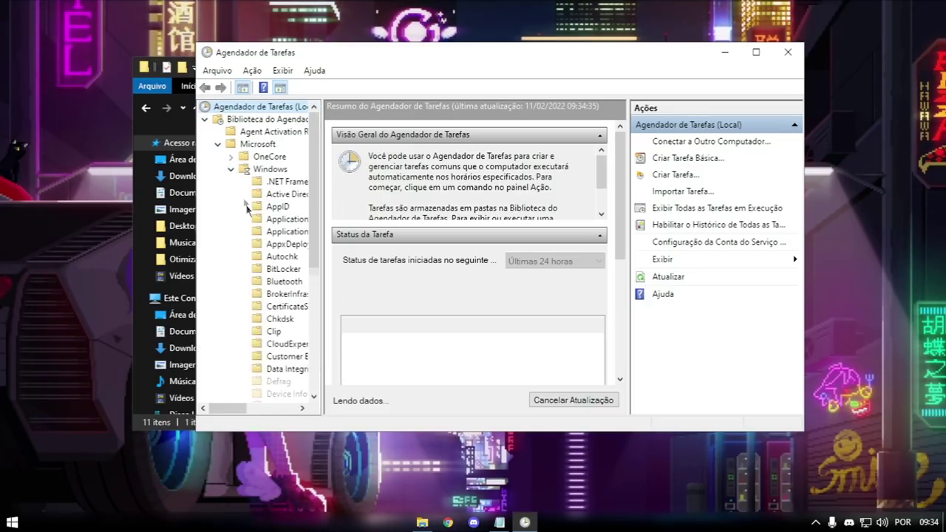
{"action": "scroll", "coordinate": [281, 257], "scroll_direction": "down", "scroll_amount": 3}
{"action": "scroll", "coordinate": [281, 257], "scroll_direction": "down", "scroll_amount": 8}
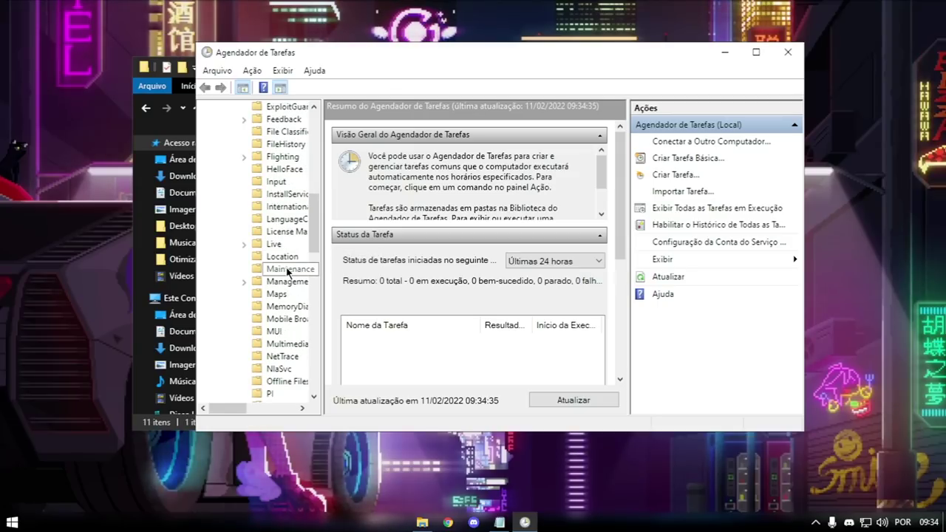
{"action": "left_click", "coordinate": [303, 270]}
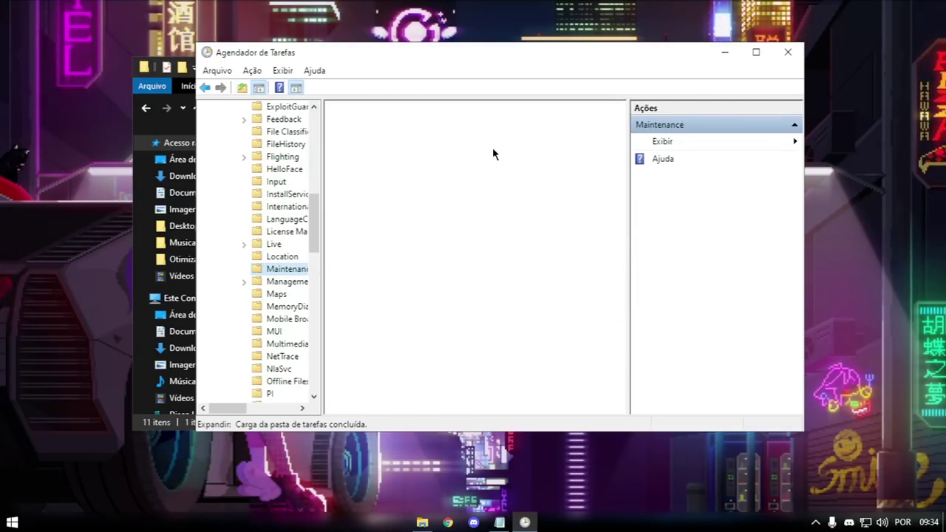
Check the WinSAT task's status and available actions, and close the Task Scheduler
{"action": "left_click", "coordinate": [376, 127]}
{"action": "right_click", "coordinate": [381, 128]}
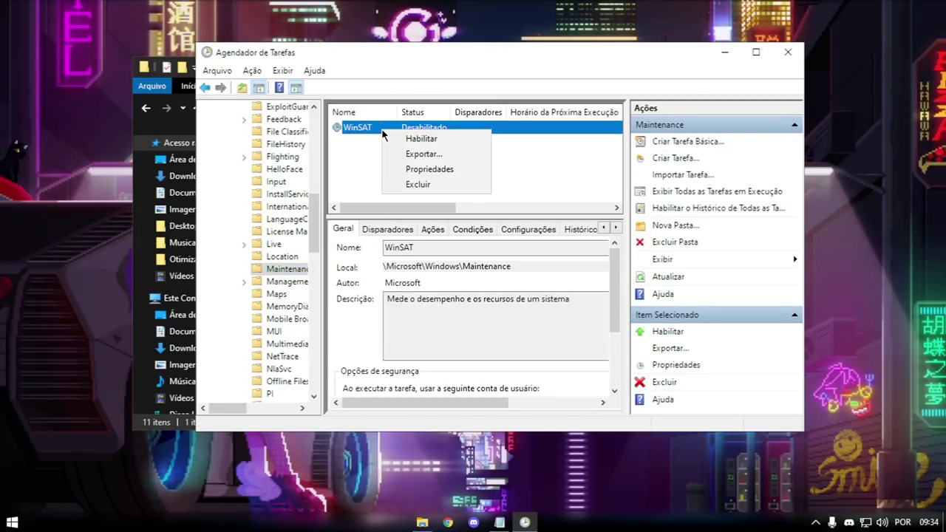
{"action": "left_click", "coordinate": [526, 143]}
{"action": "left_click", "coordinate": [788, 52]}
Open 11 Desativar Arquivo de Hibernação, look over the storage settings, and show the Start menu's shutdown options
{"action": "left_click_drag", "start_coordinate": [328, 338], "coordinate": [390, 311]}
{"action": "double_click", "coordinate": [392, 299]}
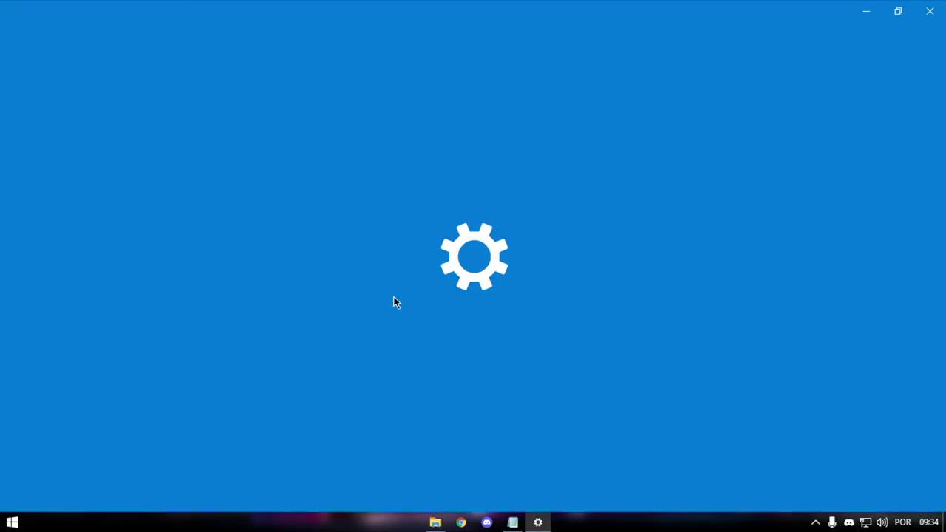
{"action": "scroll", "coordinate": [395, 295], "scroll_direction": "down", "scroll_amount": 3}
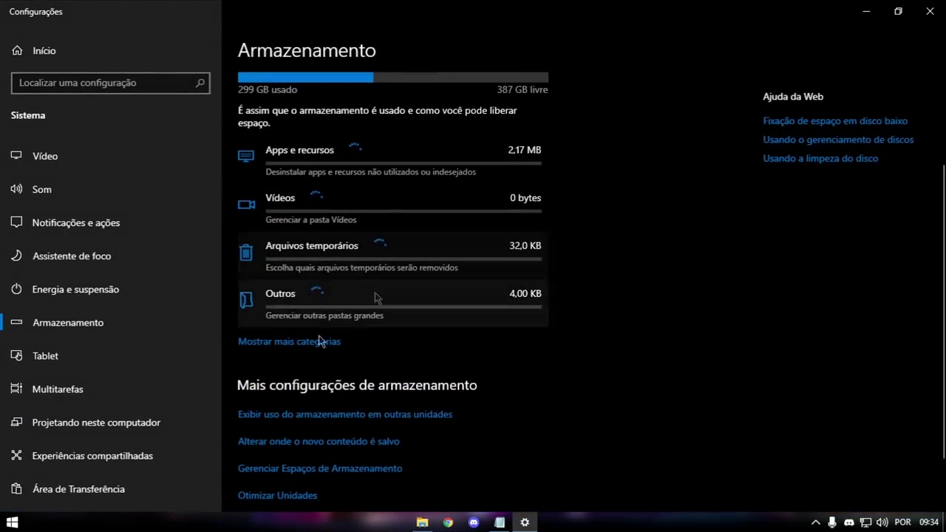
{"action": "key", "text": "super"}
{"action": "left_click", "coordinate": [228, 497]}
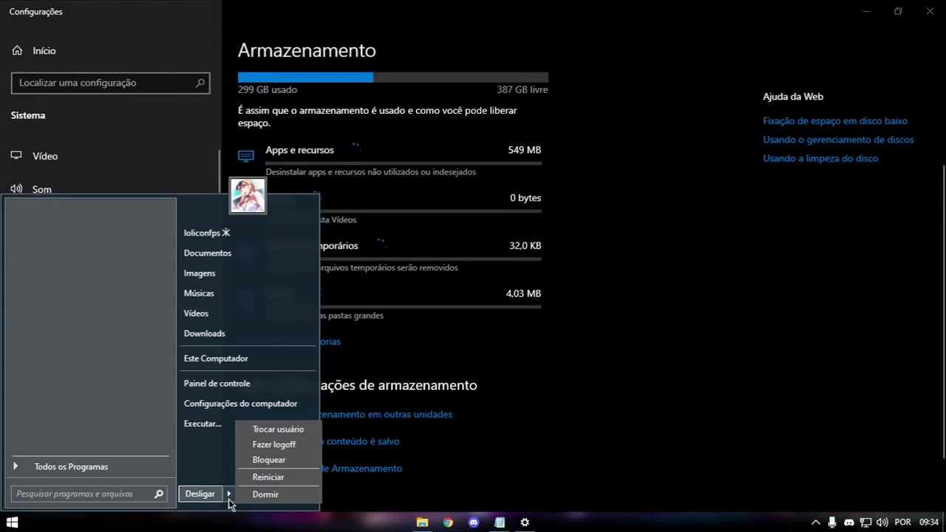
Show more storage categories, look over the Sistema e reservado details, and close the settings
{"action": "left_click", "coordinate": [784, 315]}
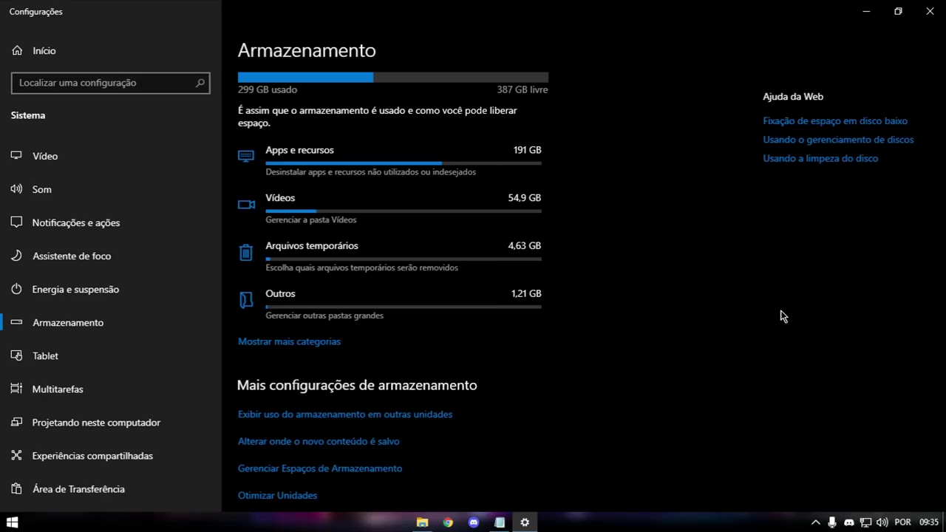
{"action": "left_click", "coordinate": [311, 354]}
{"action": "left_click", "coordinate": [314, 250]}
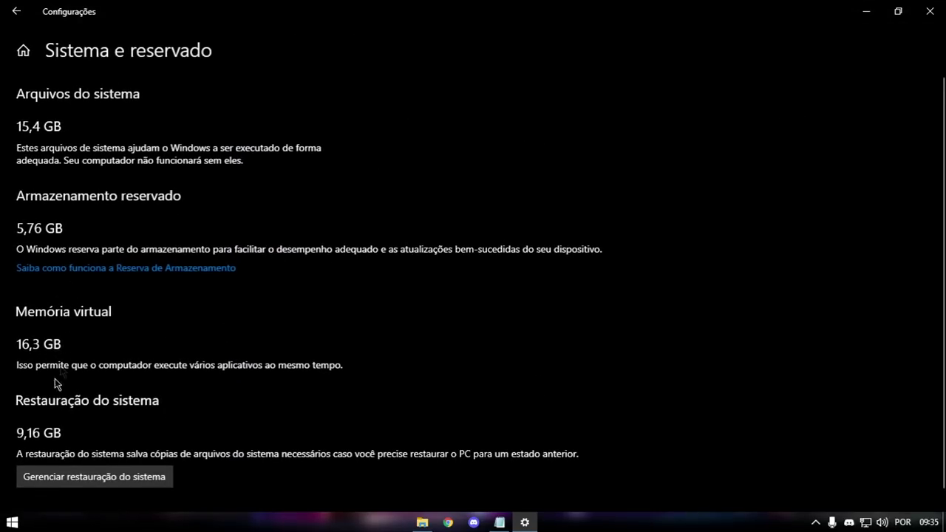
{"action": "scroll", "coordinate": [268, 324], "scroll_direction": "down", "scroll_amount": 1}
{"action": "scroll", "coordinate": [78, 298], "scroll_direction": "up", "scroll_amount": 1}
{"action": "scroll", "coordinate": [121, 332], "scroll_direction": "down", "scroll_amount": 1}
{"action": "scroll", "coordinate": [93, 299], "scroll_direction": "up", "scroll_amount": 1}
{"action": "left_click", "coordinate": [931, 15]}
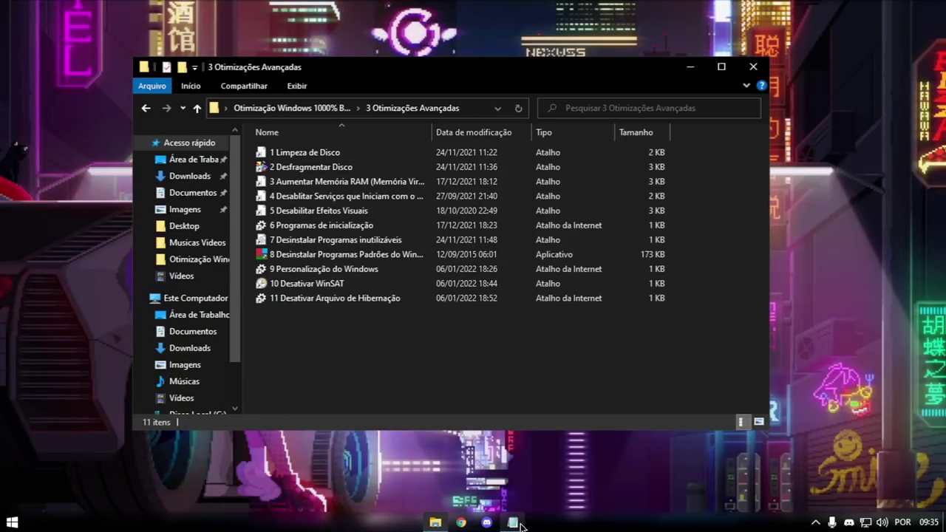
Copy powercfg -h off from the tutorial text file and run it in a Command Prompt opened as administrator
{"action": "left_click", "coordinate": [517, 524]}
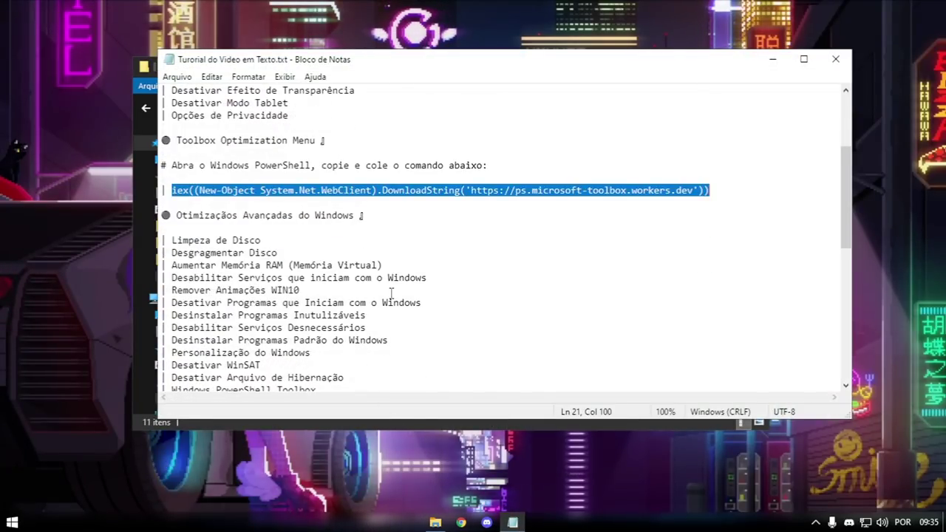
{"action": "scroll", "coordinate": [391, 293], "scroll_direction": "down", "scroll_amount": 4}
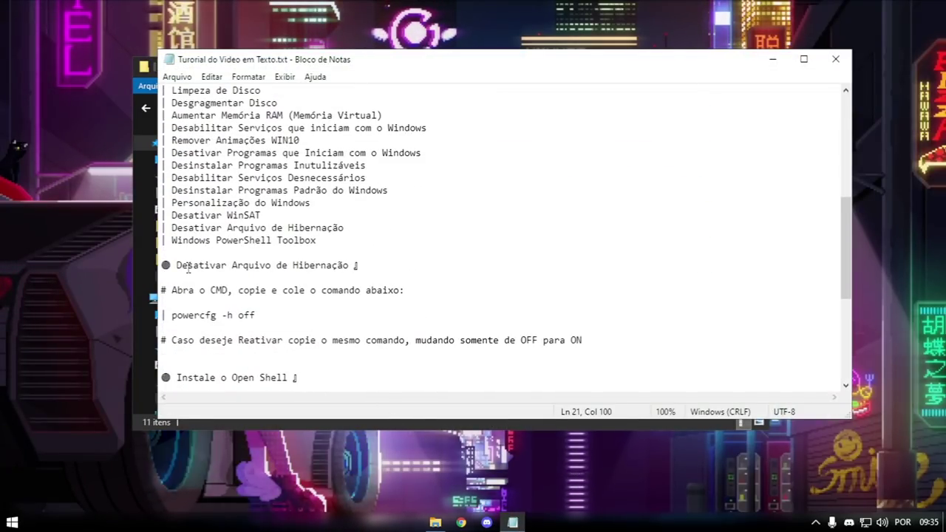
{"action": "left_click_drag", "start_coordinate": [172, 316], "coordinate": [228, 316]}
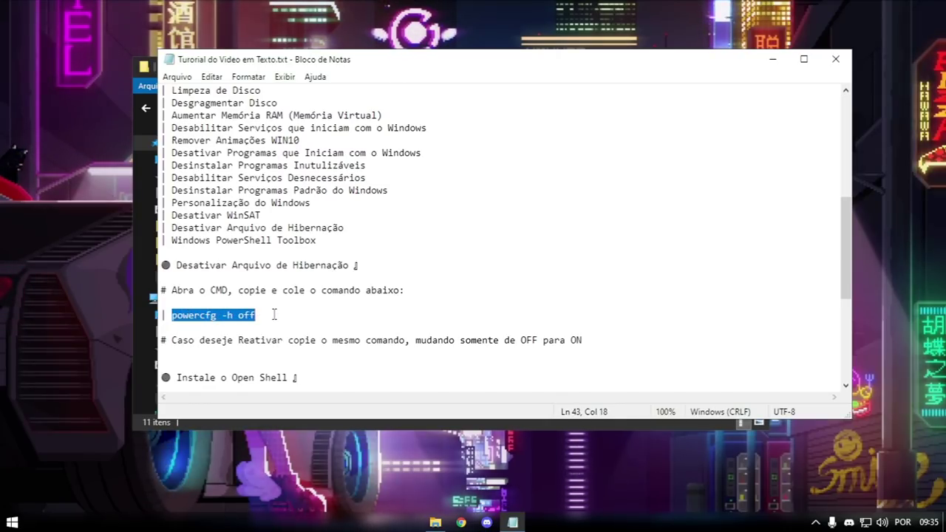
{"action": "left_click", "coordinate": [12, 523]}
{"action": "type", "text": "cmd"}
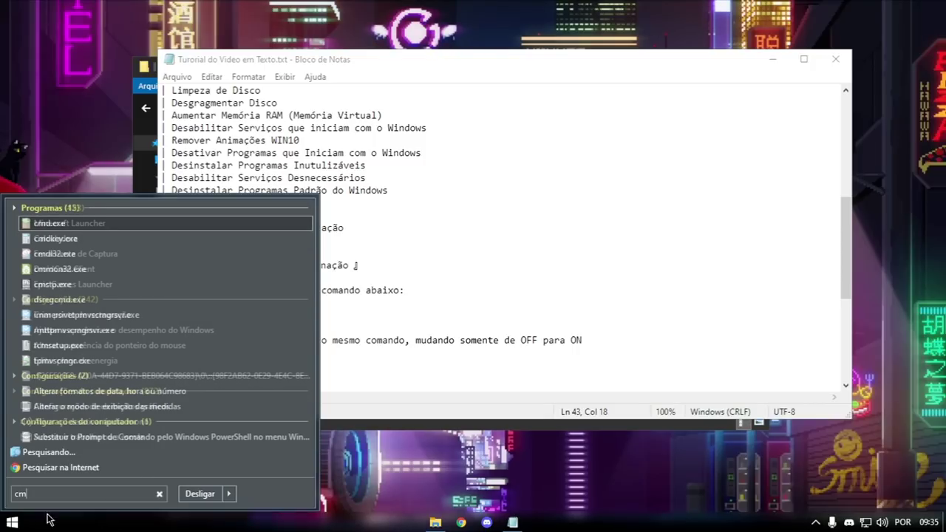
{"action": "right_click", "coordinate": [101, 227]}
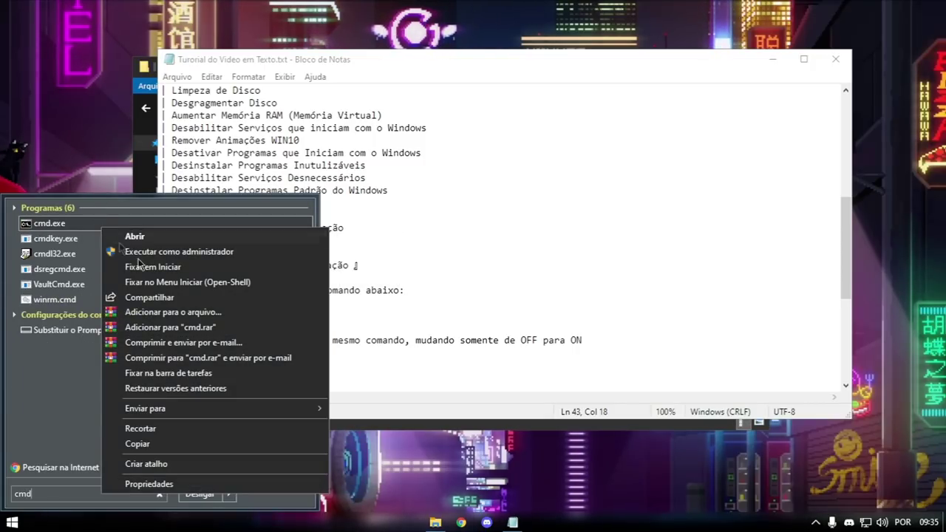
{"action": "left_click", "coordinate": [174, 253]}
{"action": "type", "text": "powercfg -h off"}
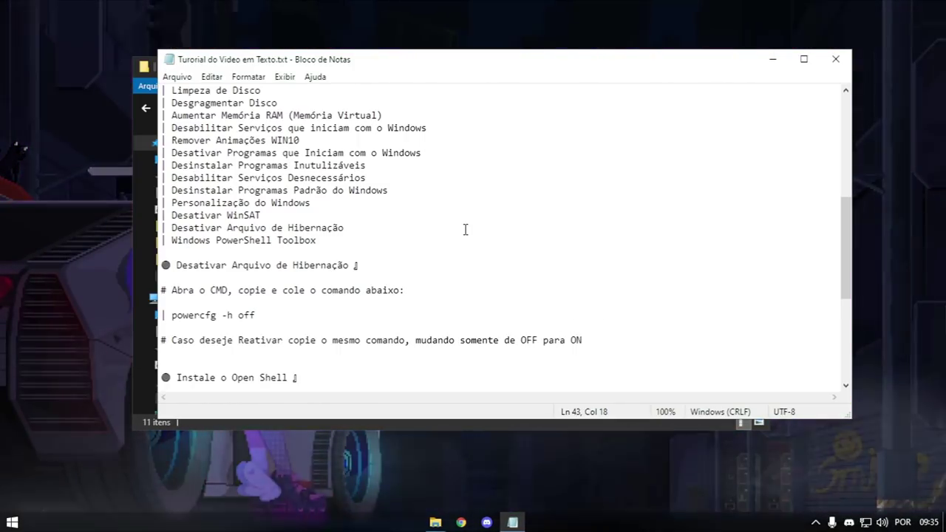
Reopen 11 Desativar Arquivo de Hibernação and check the Sistema e reservado storage details for the hibernation file
{"action": "left_click", "coordinate": [773, 59]}
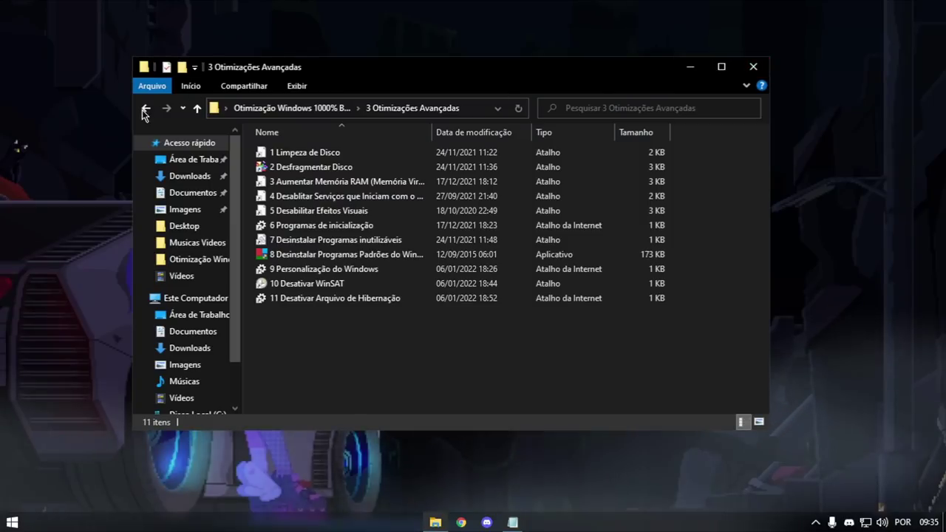
{"action": "left_click", "coordinate": [333, 298]}
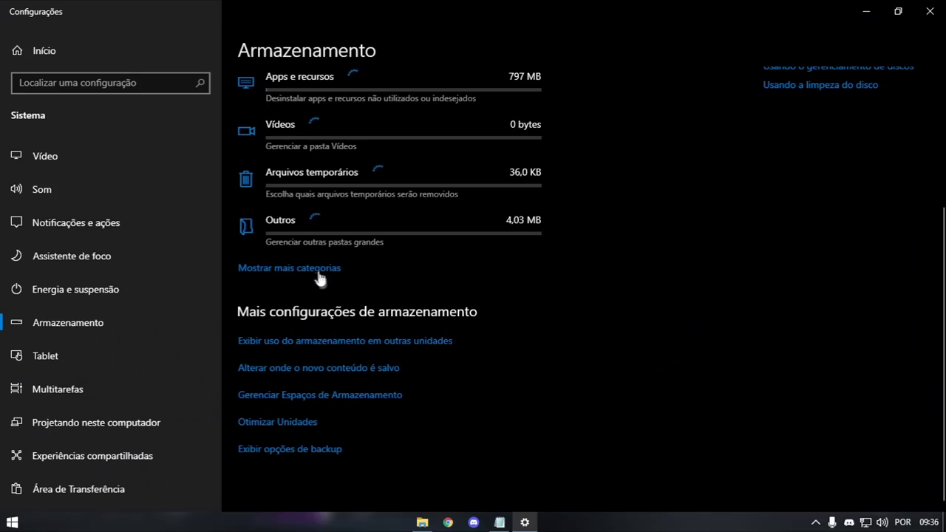
{"action": "left_click", "coordinate": [311, 271]}
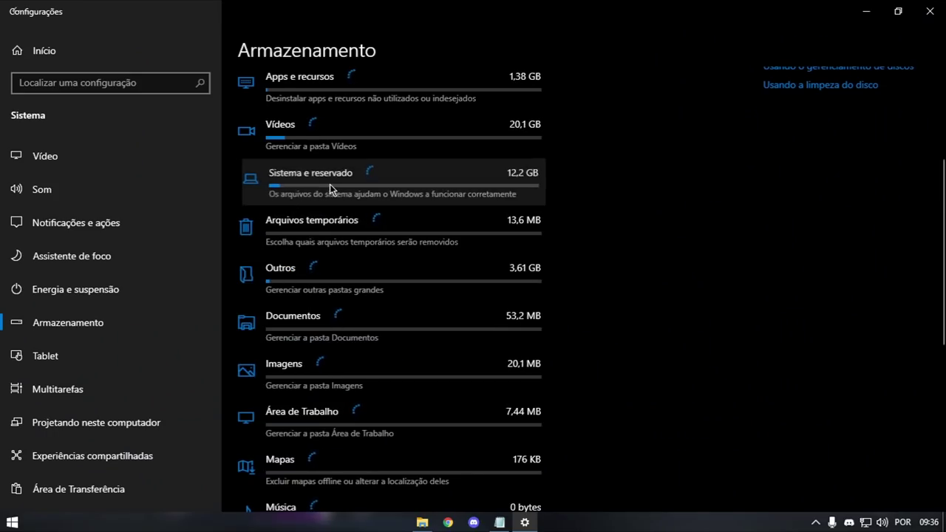
{"action": "left_click", "coordinate": [330, 185]}
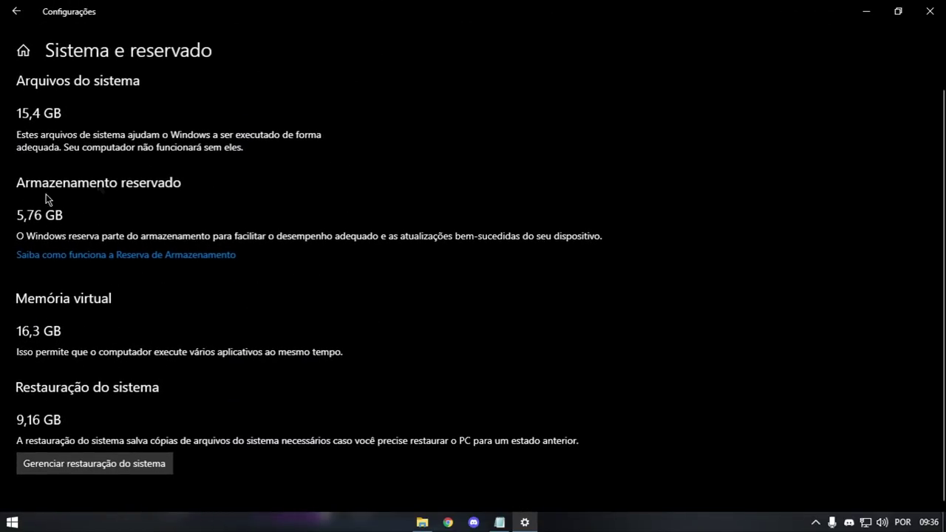
{"action": "left_click", "coordinate": [16, 11]}
{"action": "scroll", "coordinate": [395, 361], "scroll_direction": "down", "scroll_amount": 2}
{"action": "left_click", "coordinate": [365, 334]}
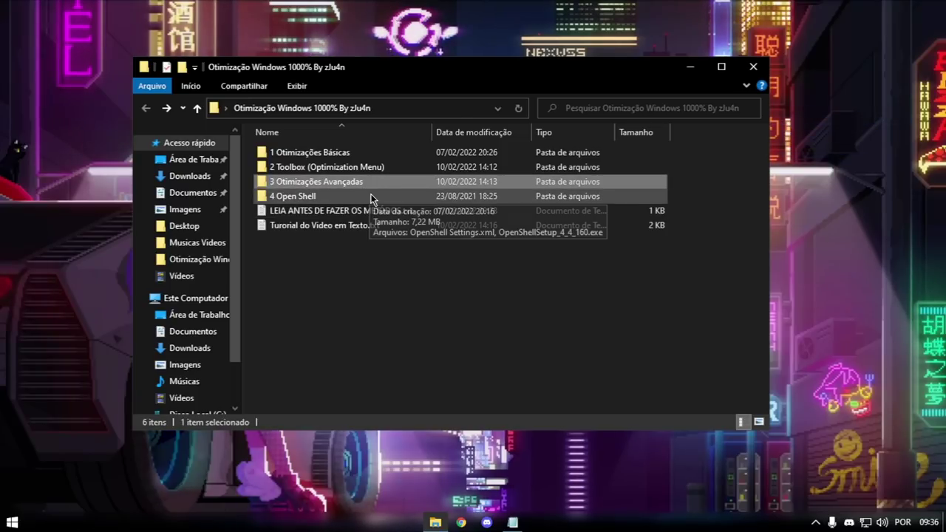
Run OpenShellSetup_4_4_160.exe from the 4 Open Shell folder, view the Custom Setup features through Change, and cancel the setup
{"action": "double_click", "coordinate": [371, 197]}
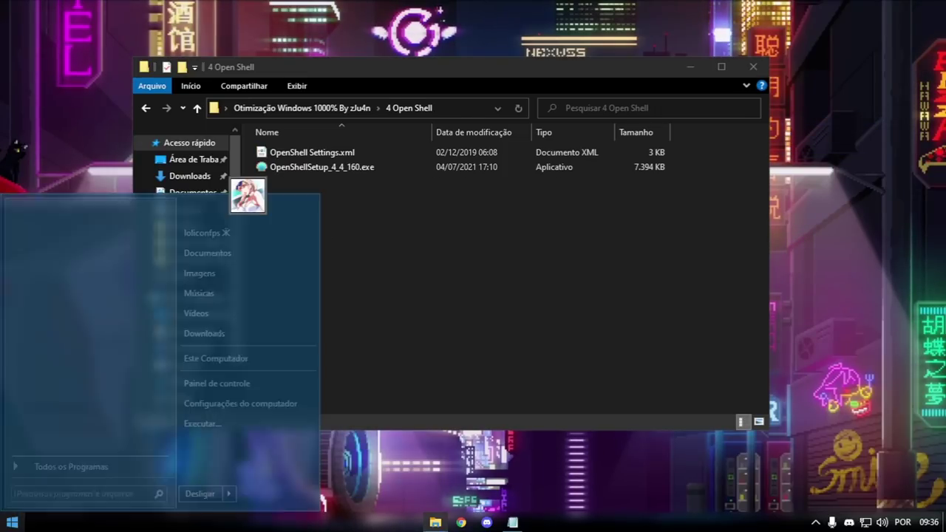
{"action": "double_click", "coordinate": [332, 166]}
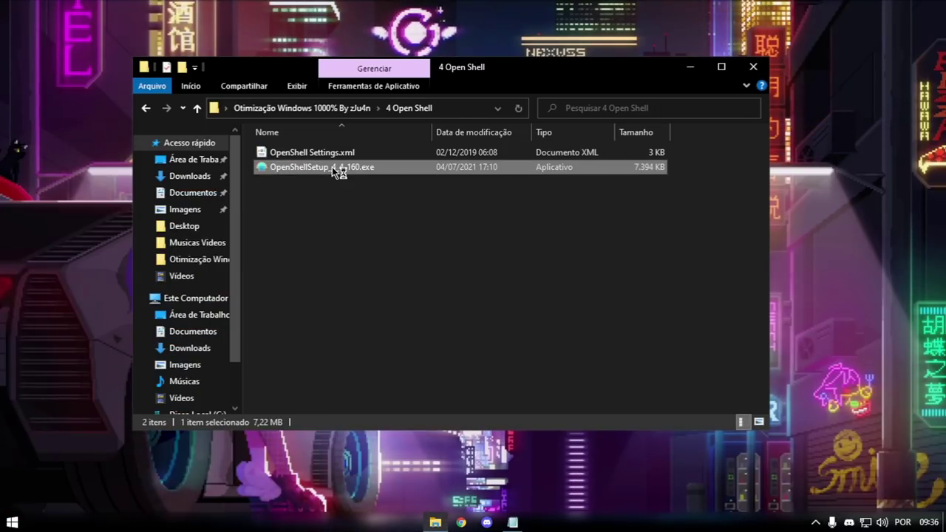
{"action": "left_click", "coordinate": [551, 371]}
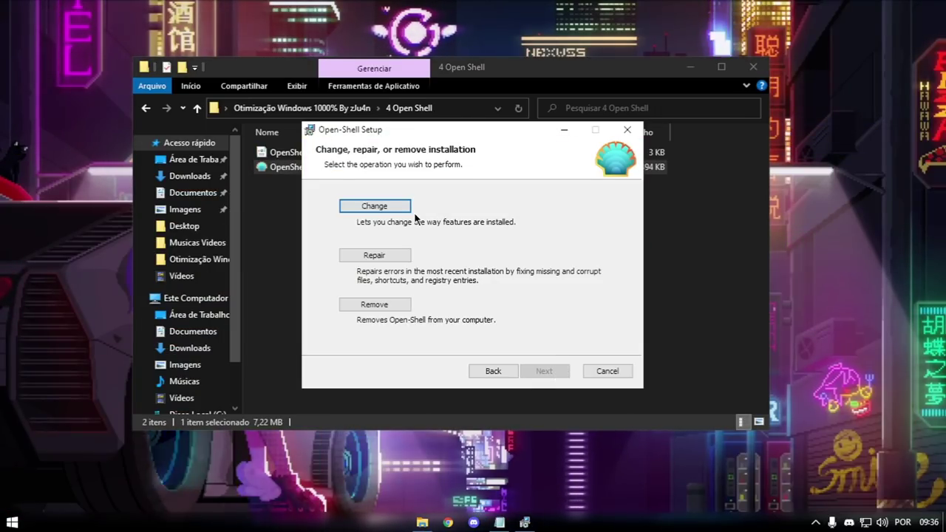
{"action": "left_click", "coordinate": [375, 207]}
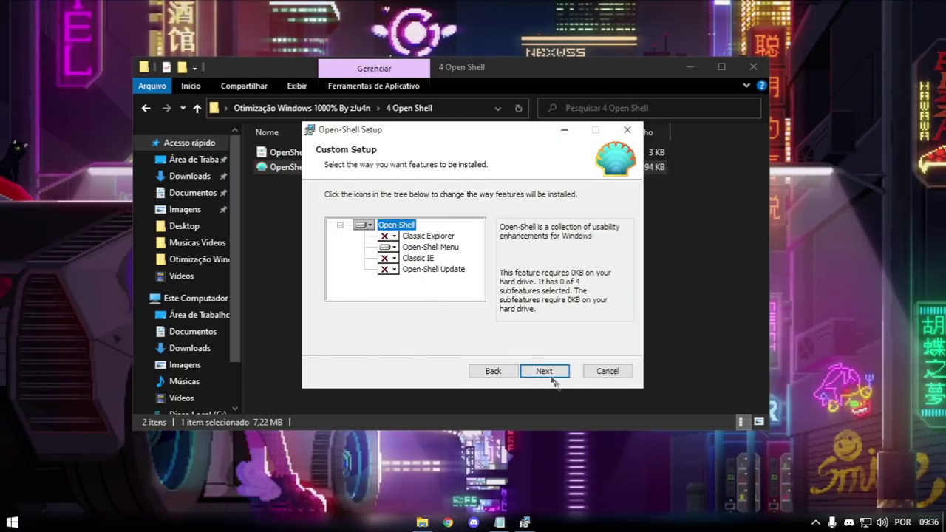
{"action": "left_click", "coordinate": [628, 131]}
{"action": "left_click", "coordinate": [444, 288]}
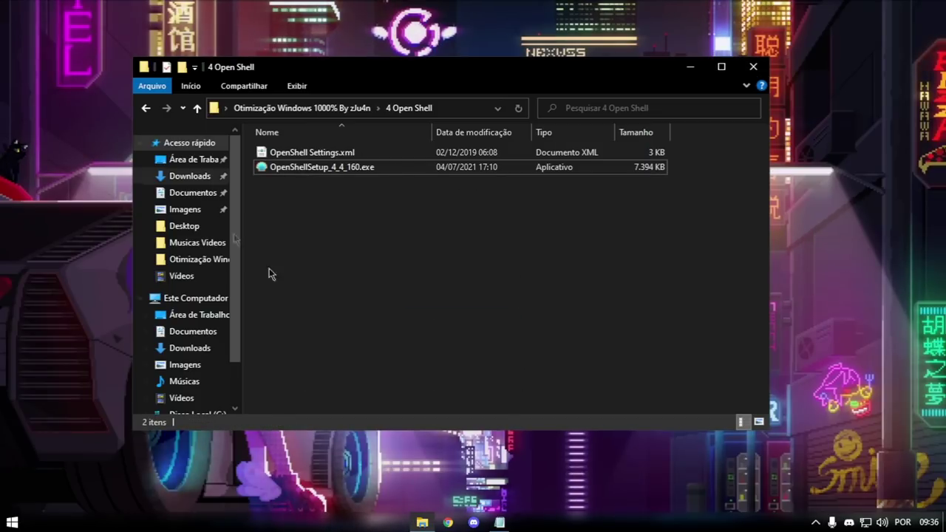
Load OpenShell Settings.xml from the 4 Open Shell folder into the Open-Shell Menu settings, apply it, and view the Start menu and desktop
{"action": "right_click", "coordinate": [6, 524]}
{"action": "left_click", "coordinate": [53, 499]}
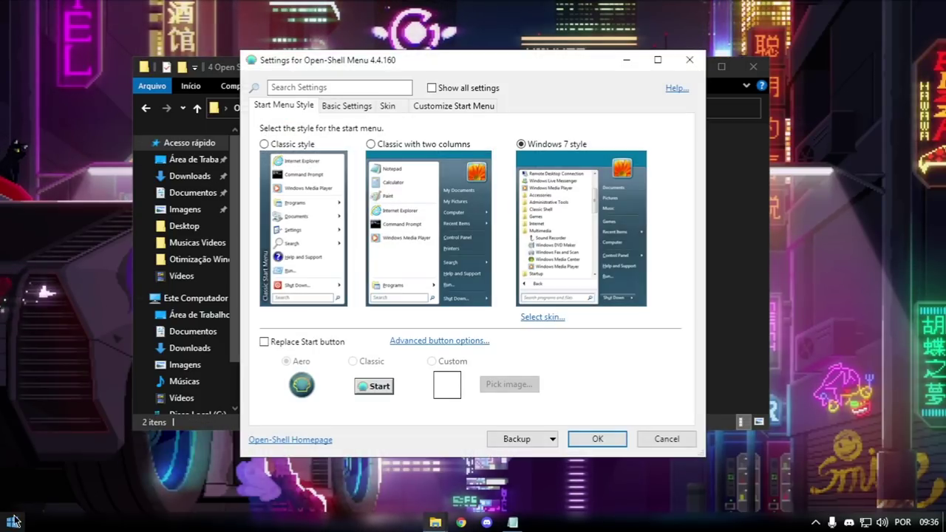
{"action": "left_click", "coordinate": [523, 441]}
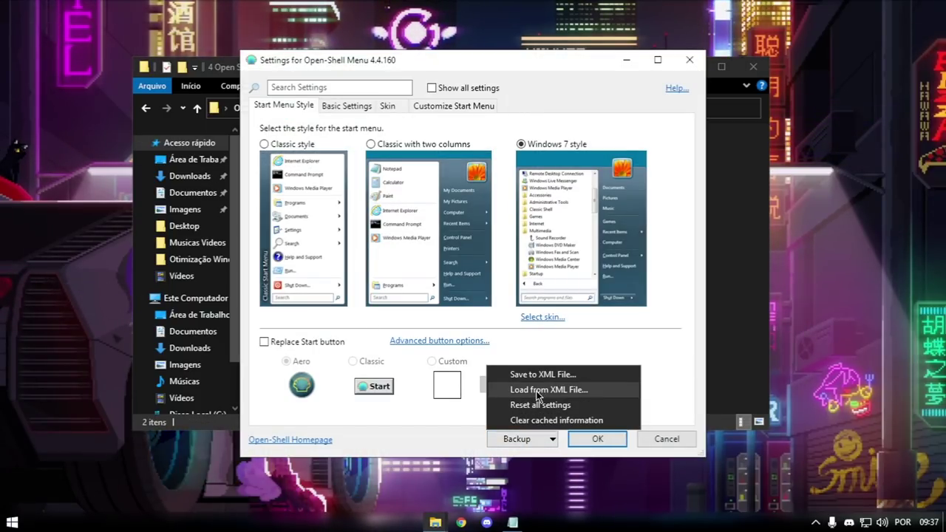
{"action": "left_click", "coordinate": [540, 389]}
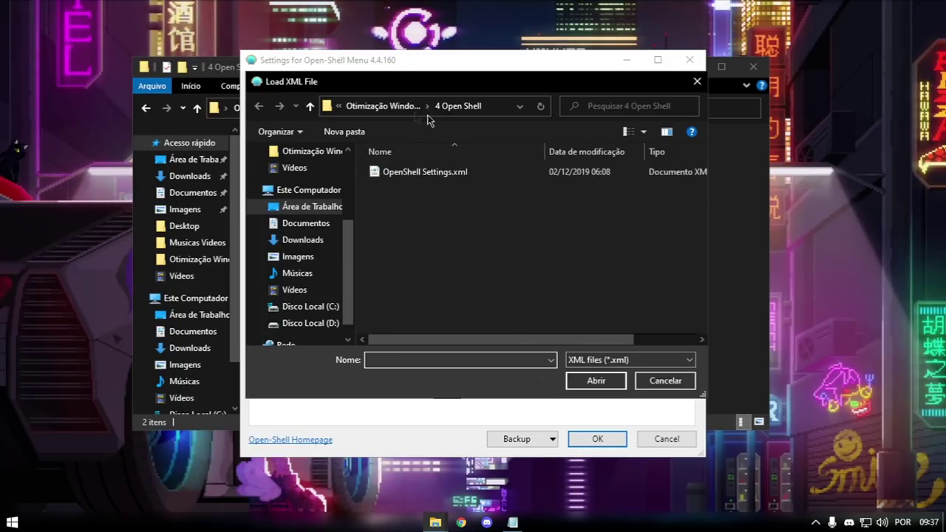
{"action": "left_click", "coordinate": [392, 105]}
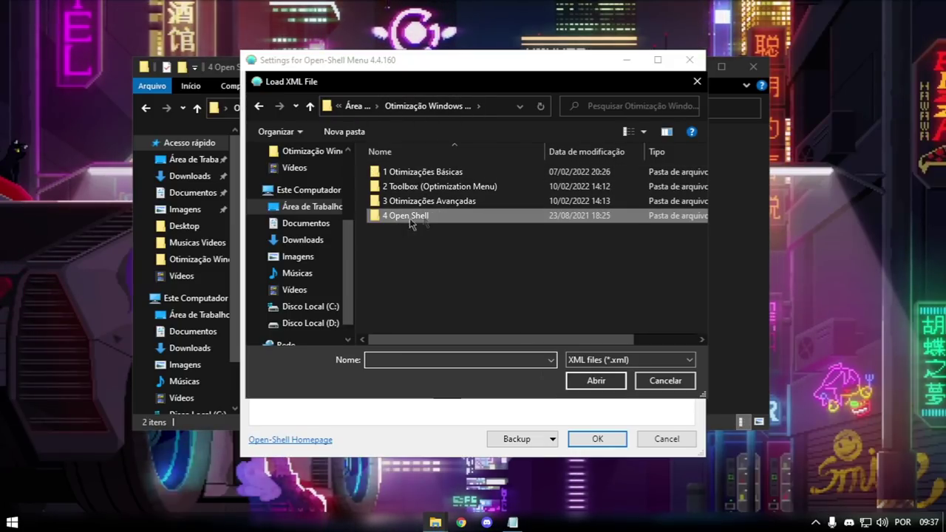
{"action": "double_click", "coordinate": [397, 218]}
{"action": "left_click", "coordinate": [442, 173]}
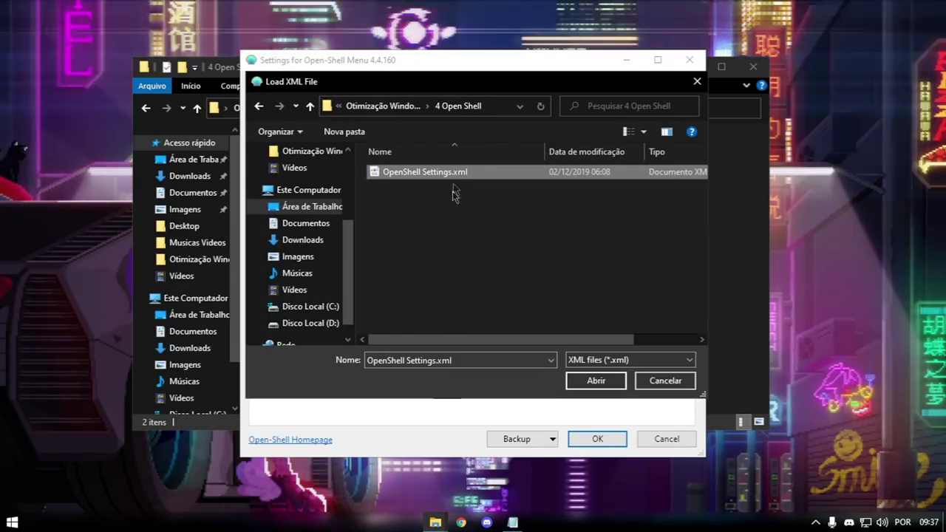
{"action": "left_click", "coordinate": [597, 380]}
{"action": "left_click", "coordinate": [597, 439]}
{"action": "key", "text": "super"}
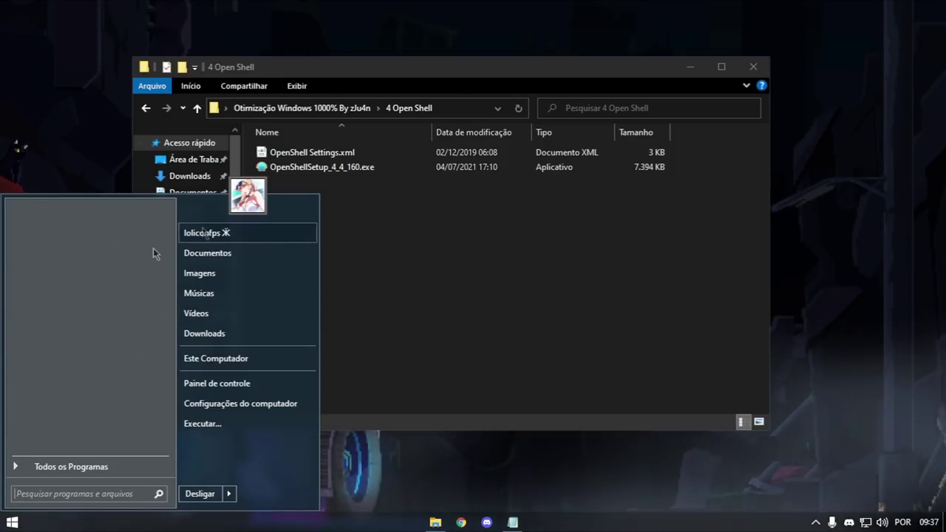
{"action": "key", "text": "super+d"}
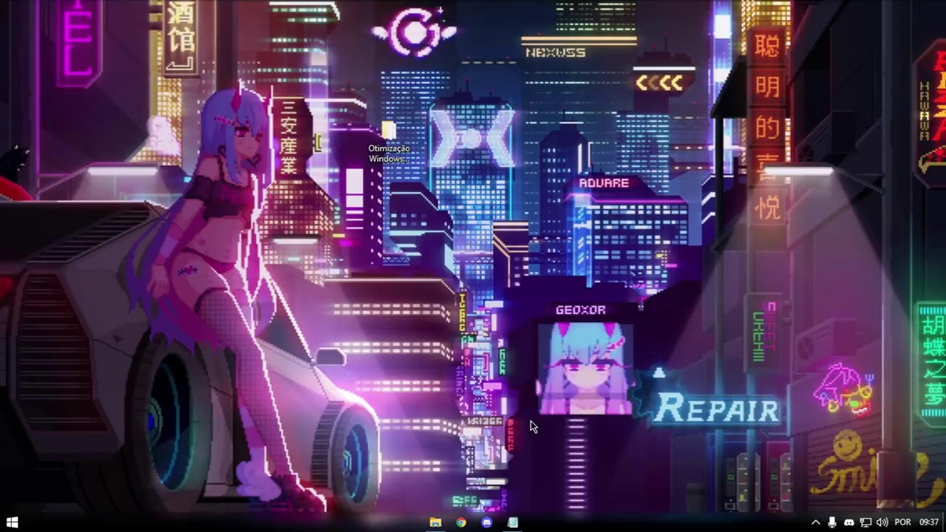
Show the power plan section of the tutorial notes, check the CPU performance in Task Manager, and close Task Manager
{"action": "left_click", "coordinate": [512, 522]}
{"action": "scroll", "coordinate": [477, 321], "scroll_direction": "up", "scroll_amount": 1}
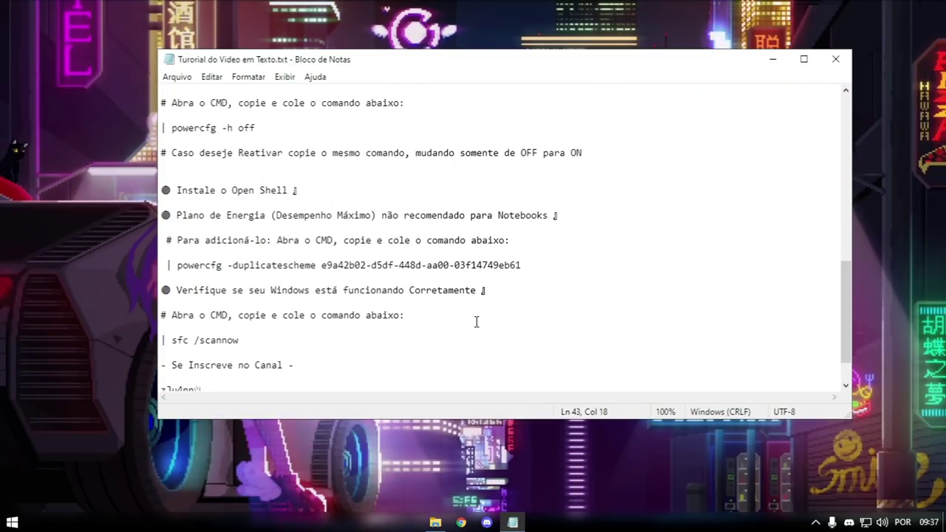
{"action": "right_click", "coordinate": [635, 527]}
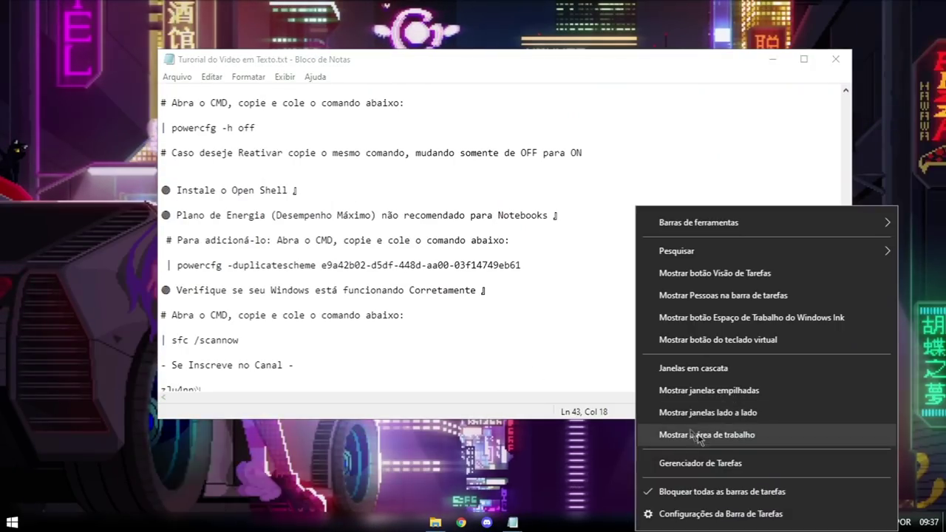
{"action": "left_click", "coordinate": [721, 459]}
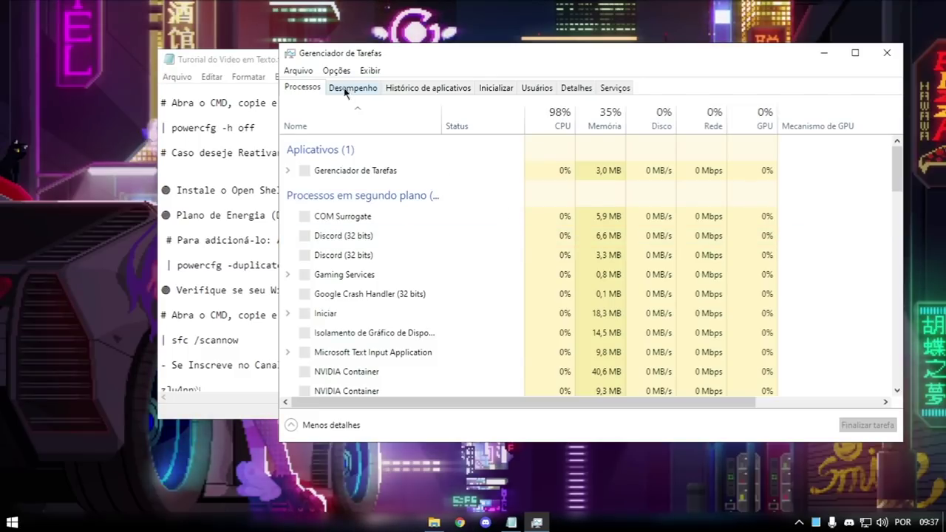
{"action": "left_click", "coordinate": [349, 89]}
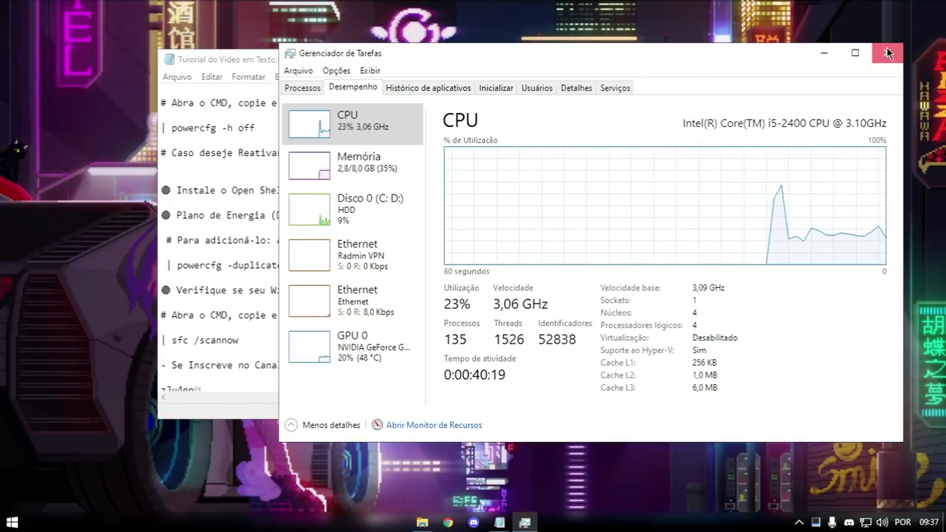
{"action": "key", "text": "alt+F4"}
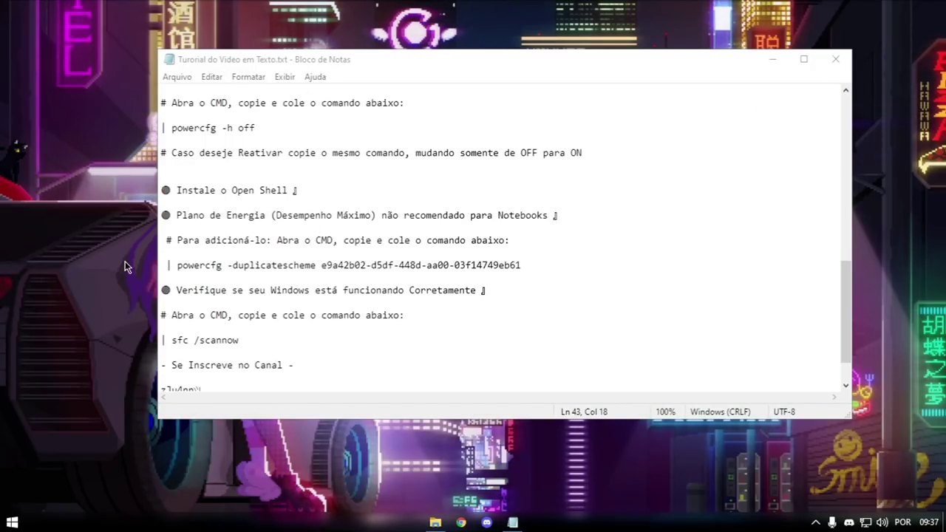
Run powercfg -duplicatescheme e9a42b02-d5df-448d-aa00-03f14749eb61 from the tutorial notes in an administrator Command Prompt and close the prompt
{"action": "left_click_drag", "start_coordinate": [179, 266], "coordinate": [498, 275]}
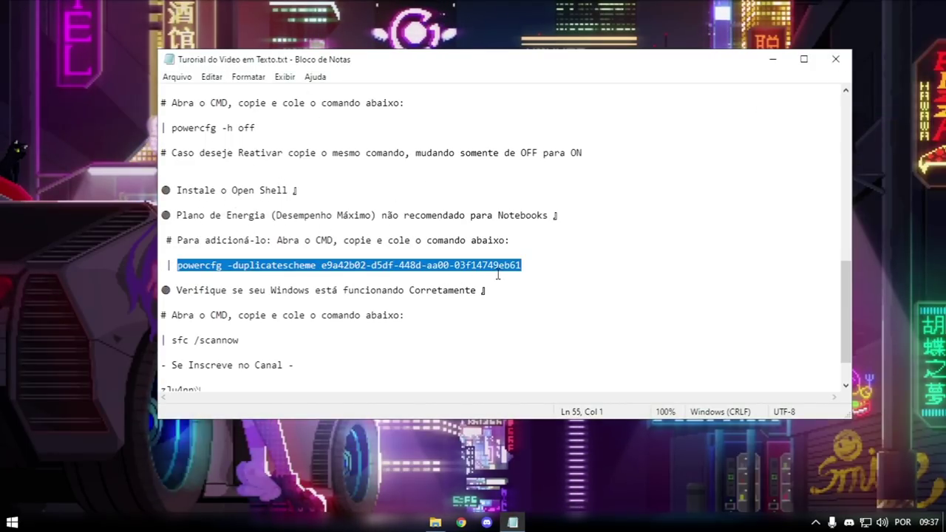
{"action": "key", "text": "super"}
{"action": "type", "text": "cmd"}
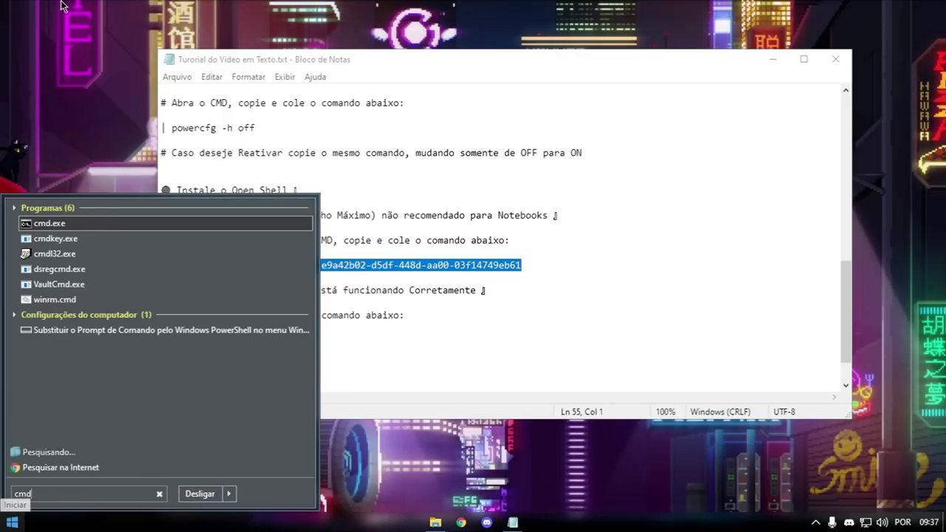
{"action": "right_click", "coordinate": [164, 224]}
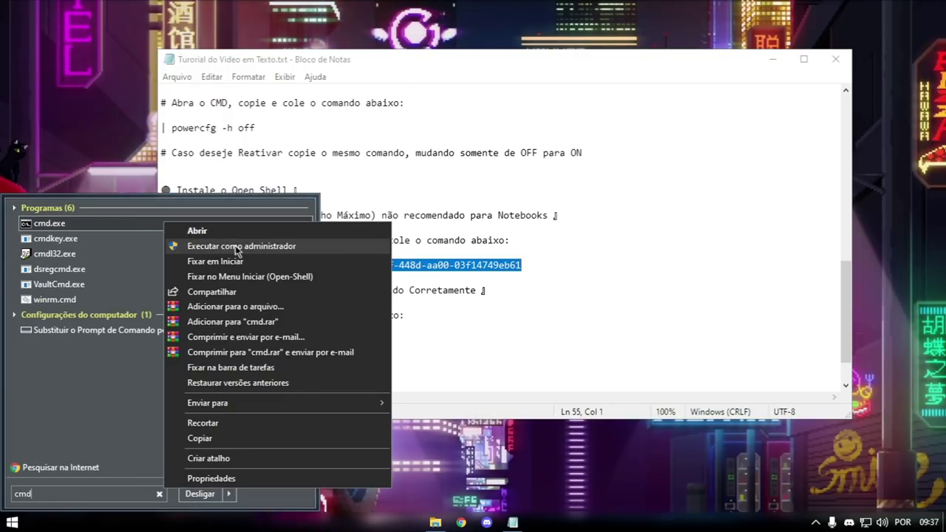
{"action": "left_click", "coordinate": [277, 247]}
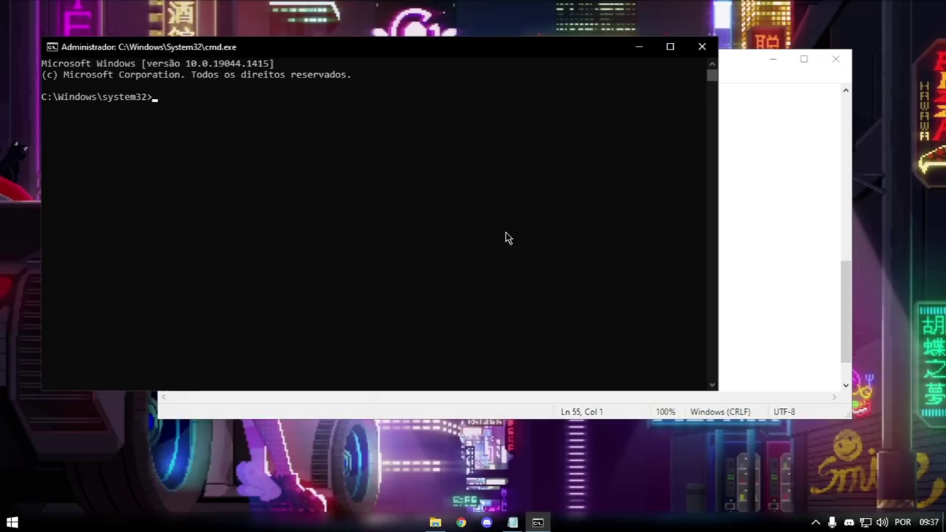
{"action": "right_click", "coordinate": [506, 232]}
{"action": "key", "text": "Return"}
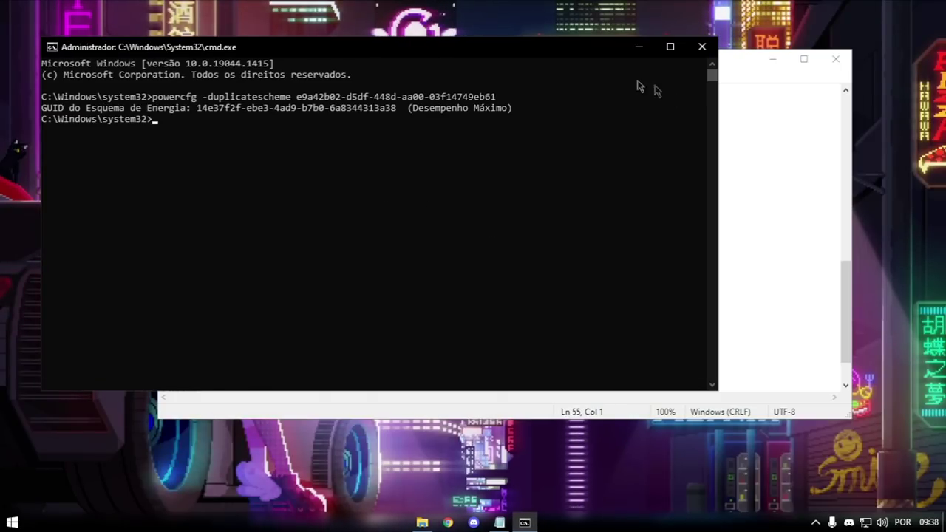
{"action": "left_click", "coordinate": [703, 47]}
Search for energia, check the available power plans in Opções de Energia, and close the window
{"action": "key", "text": "super"}
{"action": "type", "text": "energia"}
{"action": "key", "text": "Return"}
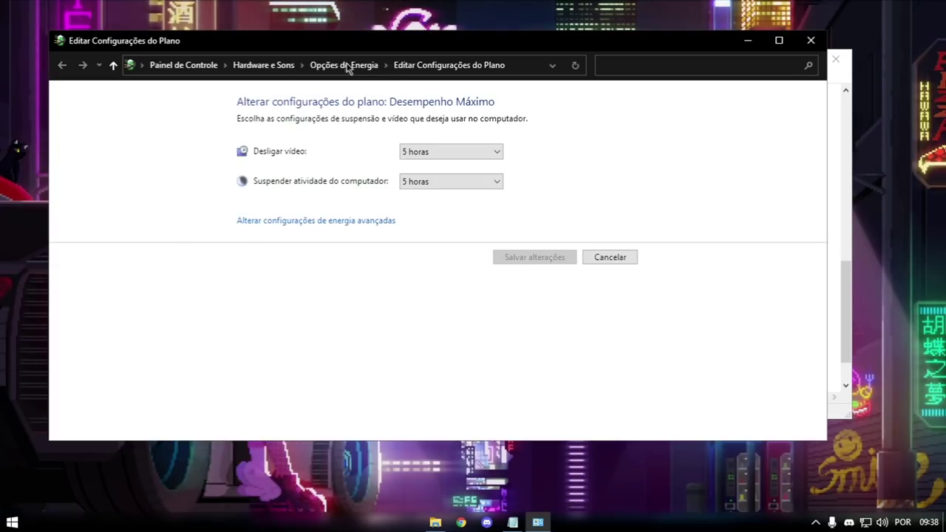
{"action": "left_click", "coordinate": [346, 66]}
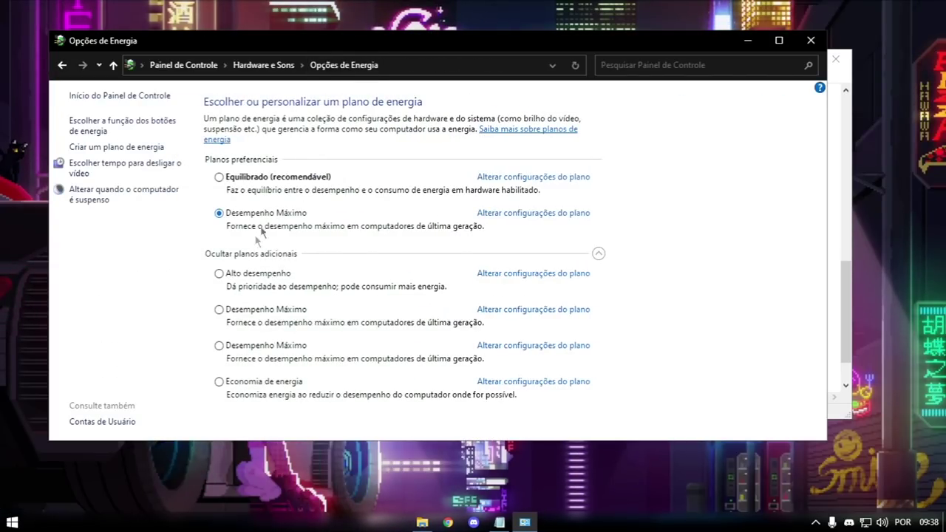
{"action": "left_click", "coordinate": [811, 40]}
Copy the sfc /scannow command from the Windows verification section of the tutorial notes
{"action": "left_click_drag", "start_coordinate": [421, 64], "coordinate": [424, 41]}
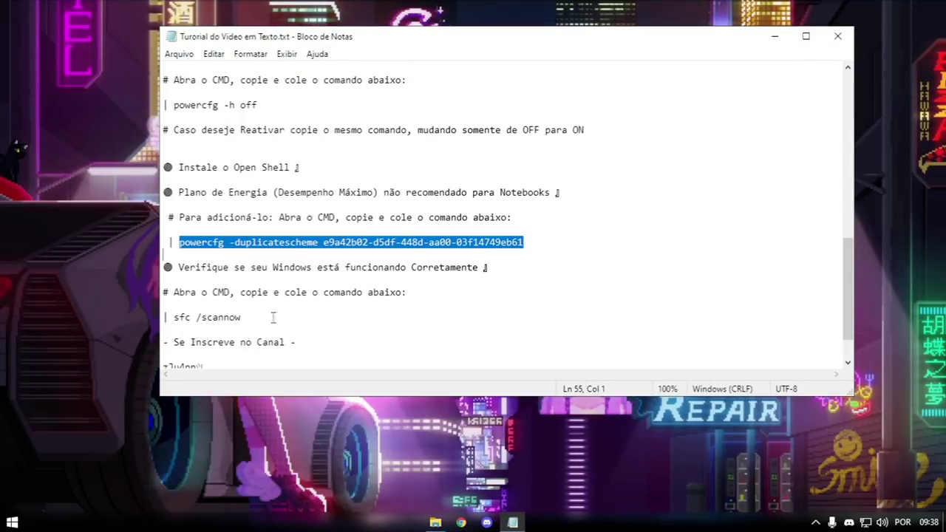
{"action": "scroll", "coordinate": [275, 315], "scroll_direction": "down", "scroll_amount": 1}
{"action": "left_click_drag", "start_coordinate": [174, 279], "coordinate": [241, 280]}
{"action": "right_click", "coordinate": [236, 280]}
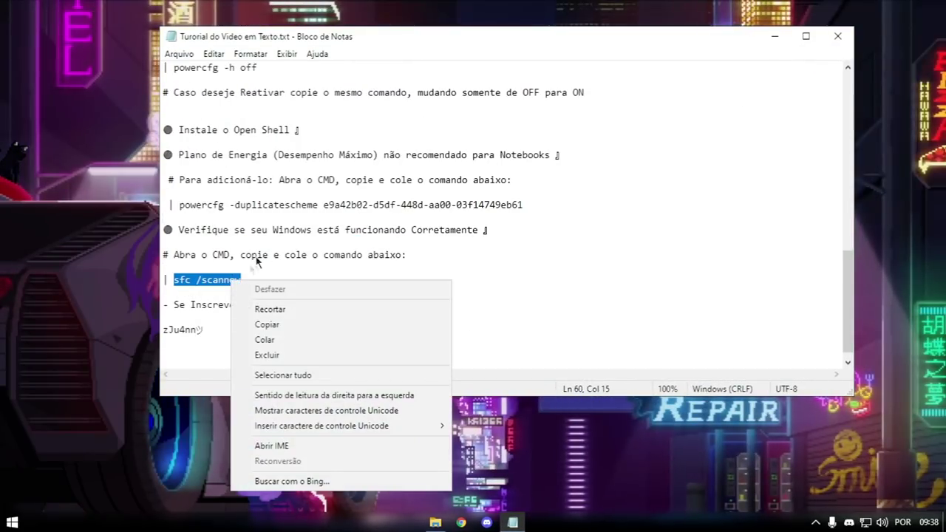
{"action": "left_click", "coordinate": [287, 331]}
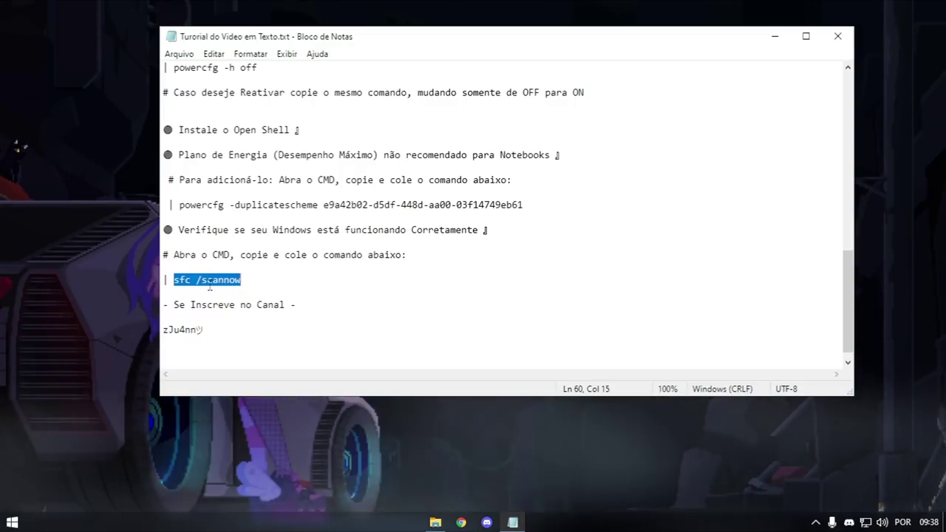
Open cmd.exe as administrator and run the copied sfc /scannow command to check the Windows system files
{"action": "left_click", "coordinate": [12, 522]}
{"action": "type", "text": "cmd"}
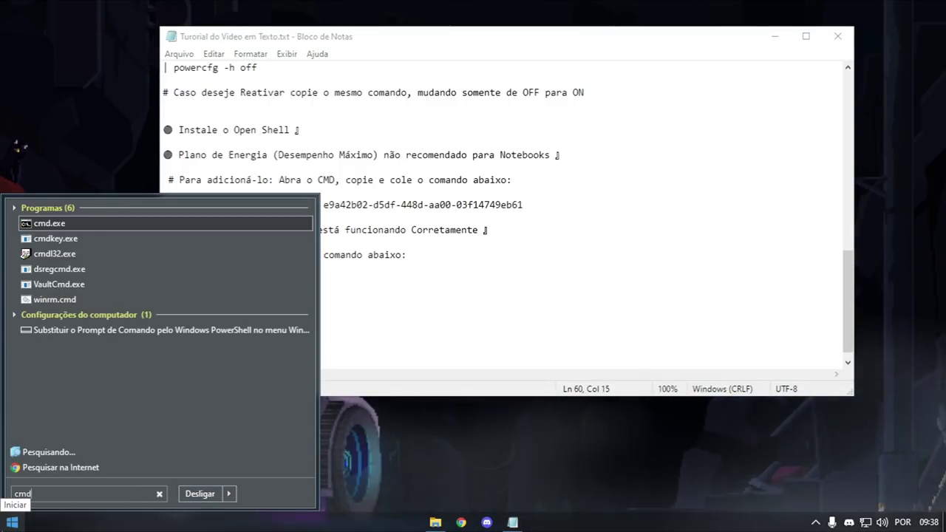
{"action": "right_click", "coordinate": [148, 222]}
{"action": "left_click", "coordinate": [189, 247]}
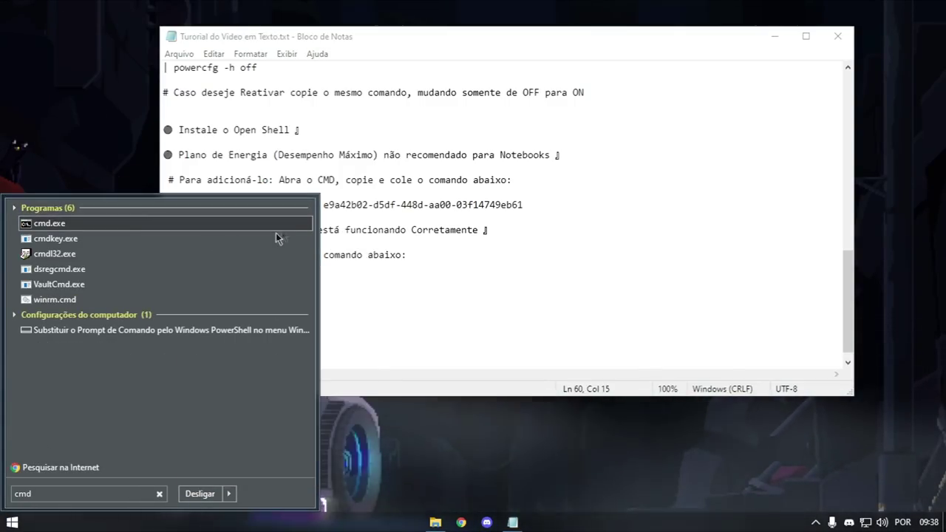
{"action": "key", "text": "ctrl+v"}
{"action": "key", "text": "Return"}
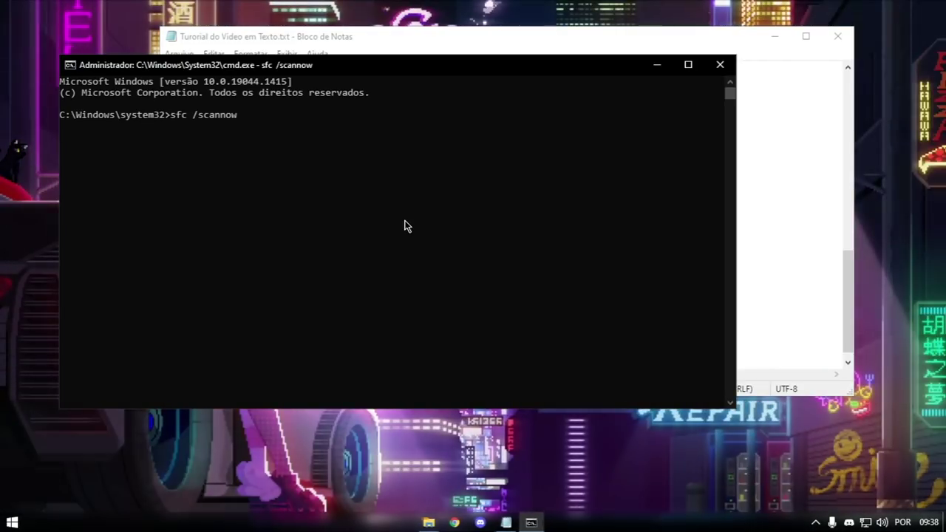